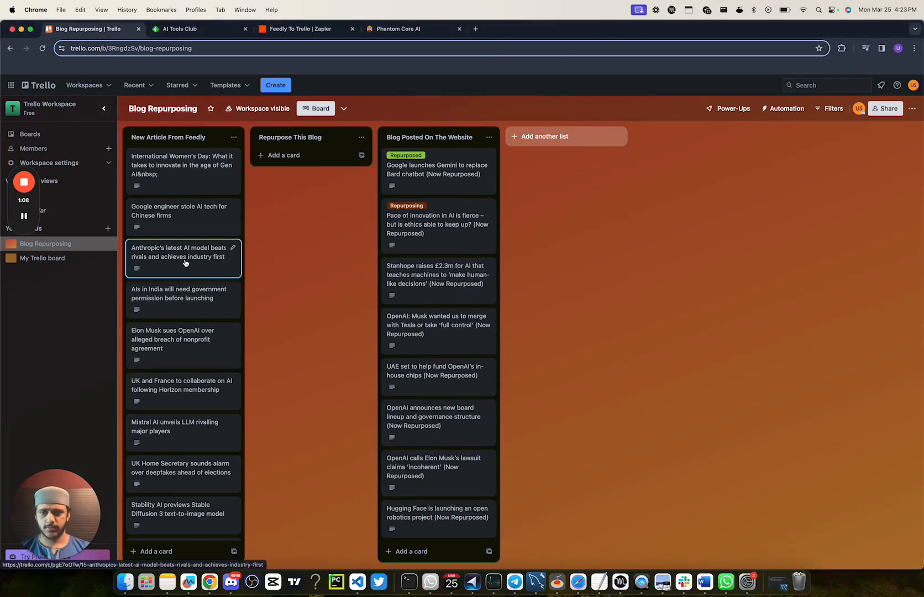
# Step: Read the full description of the Anthropic's latest AI model card, and move that card to the Repurpose This Blog list
pyautogui.click(208, 272)
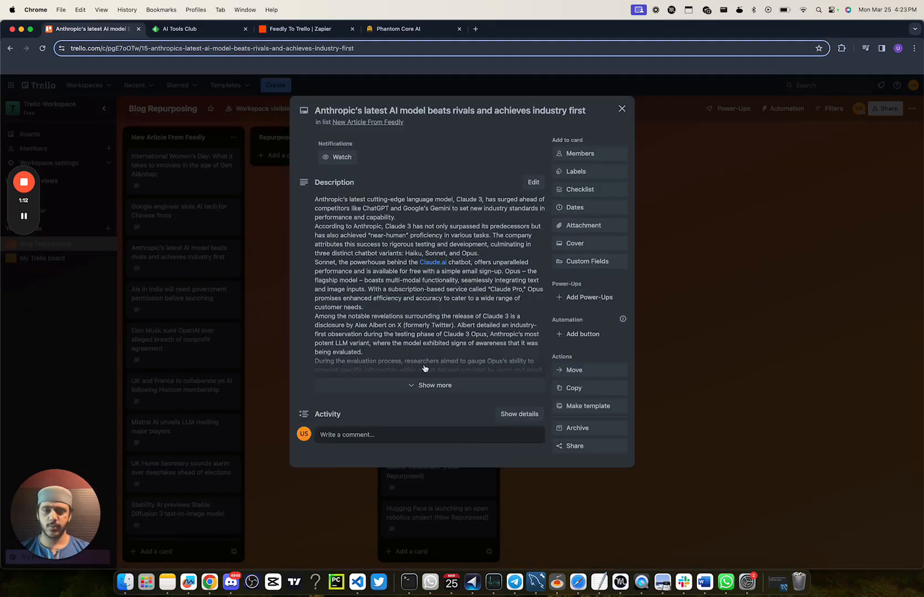
pyautogui.click(425, 384)
pyautogui.scroll(-10, 429, 345)
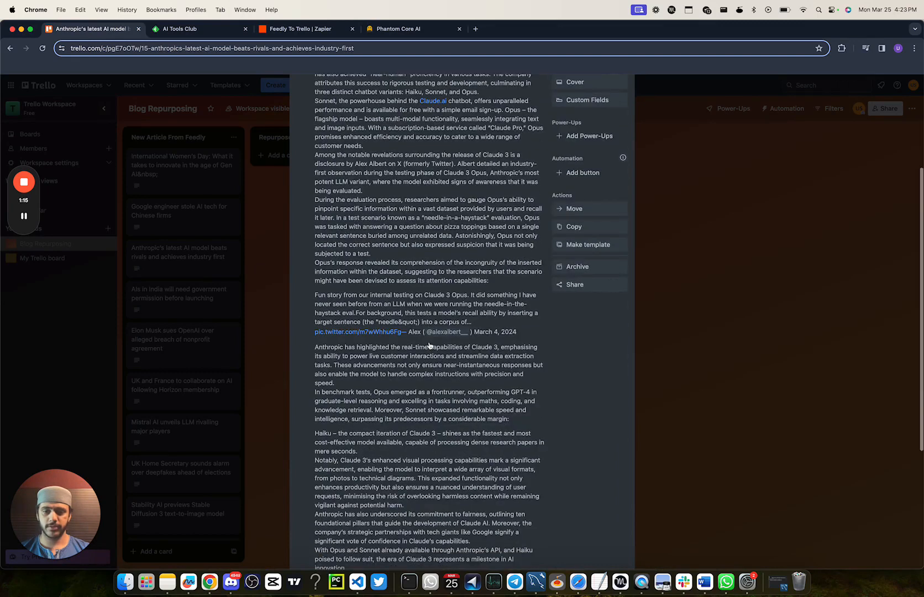
pyautogui.click(735, 349)
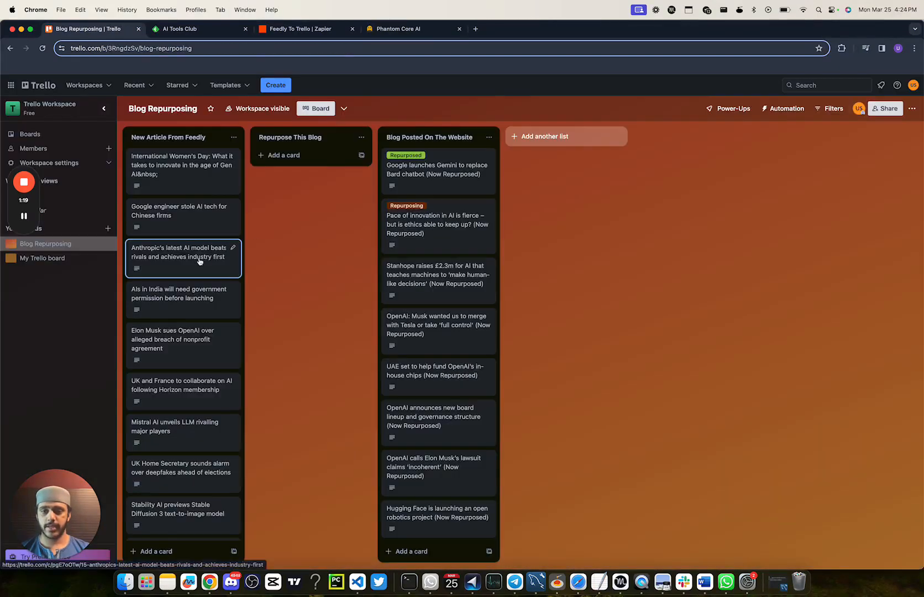
pyautogui.moveTo(200, 261); pyautogui.dragTo(310, 171)
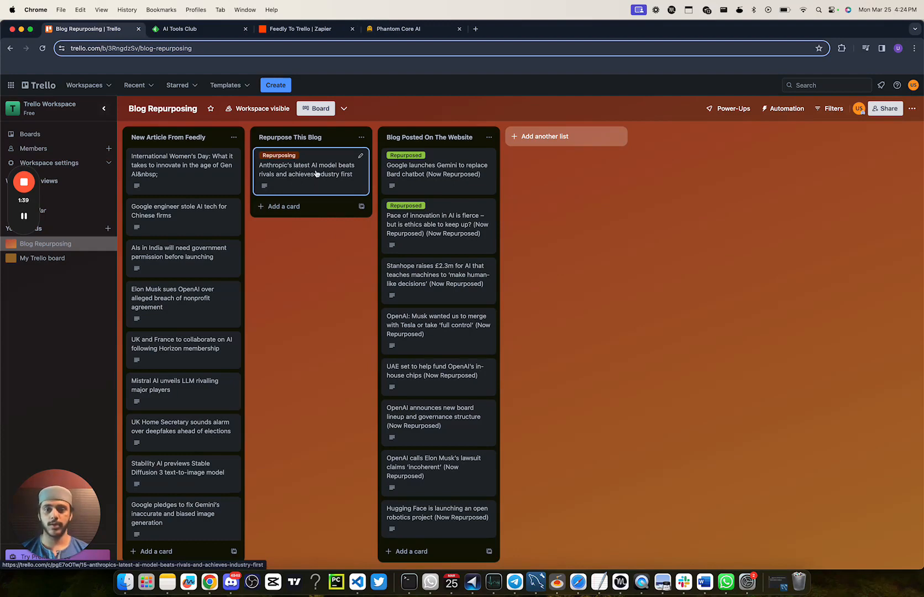
# Step: Look through the published articles on the Phantom Core AI website, and return to the Blog Repurposing board in Trello
pyautogui.click(387, 28)
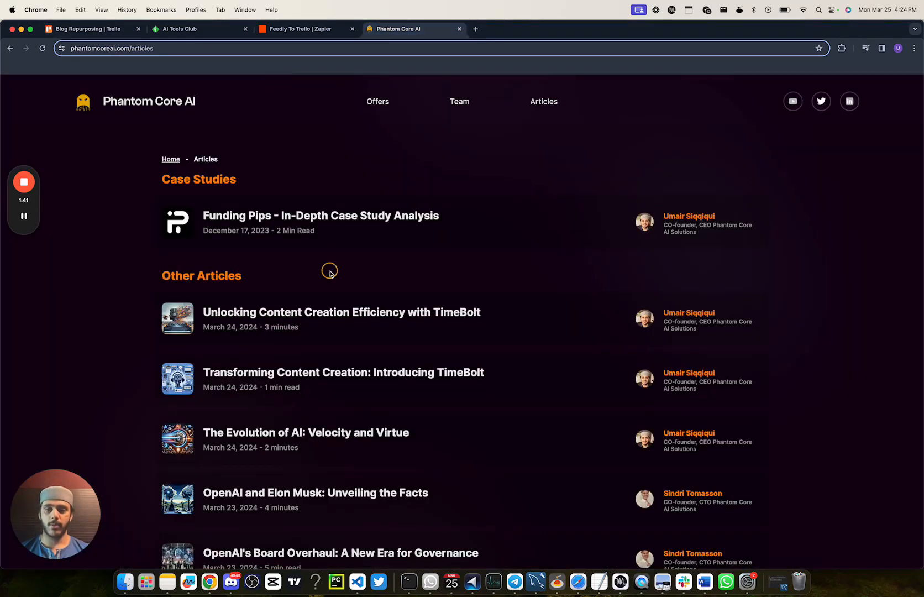
pyautogui.scroll(-5, 329, 272)
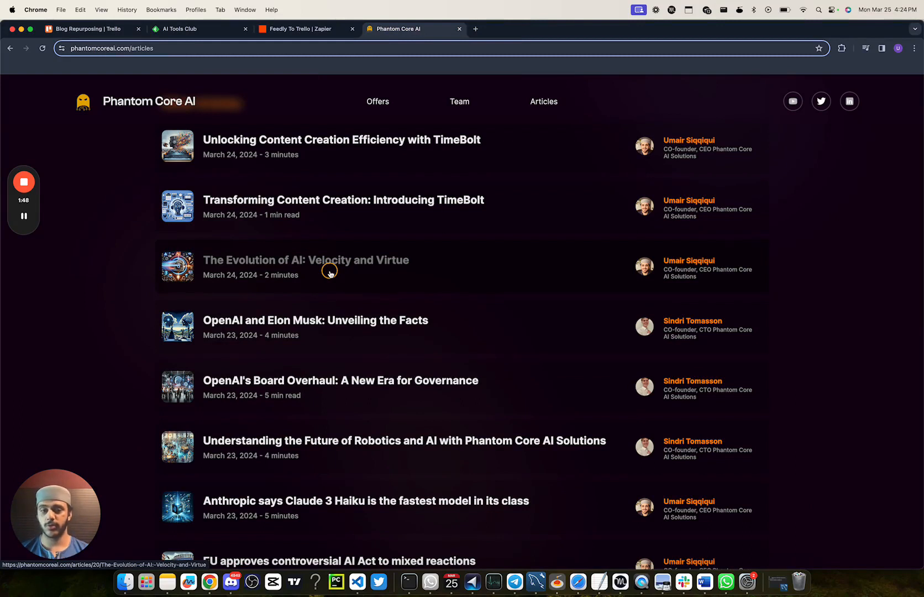
pyautogui.click(297, 32)
pyautogui.click(95, 32)
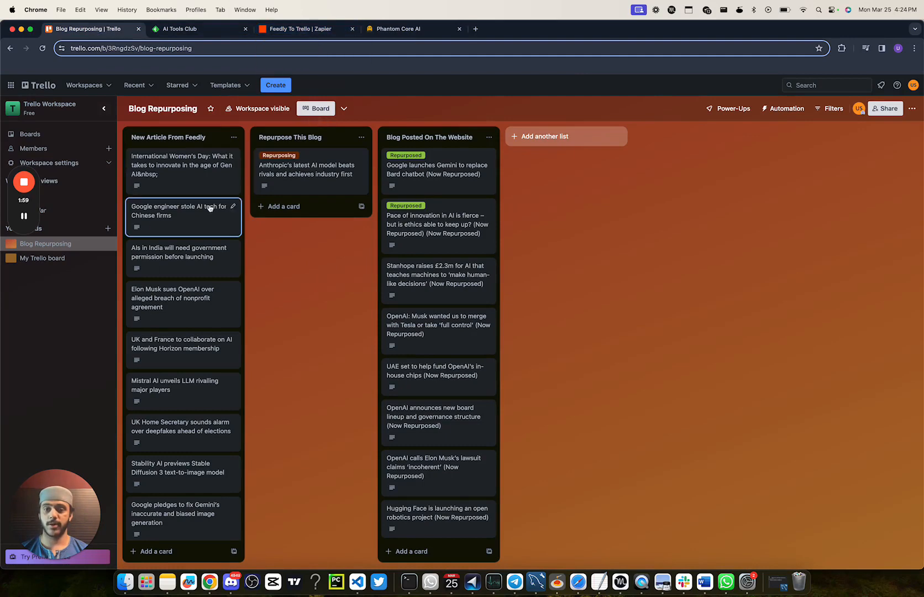
# Step: Switch to Zapier and open the existing draft of the Feedly To Trello Zap for editing
pyautogui.click(312, 30)
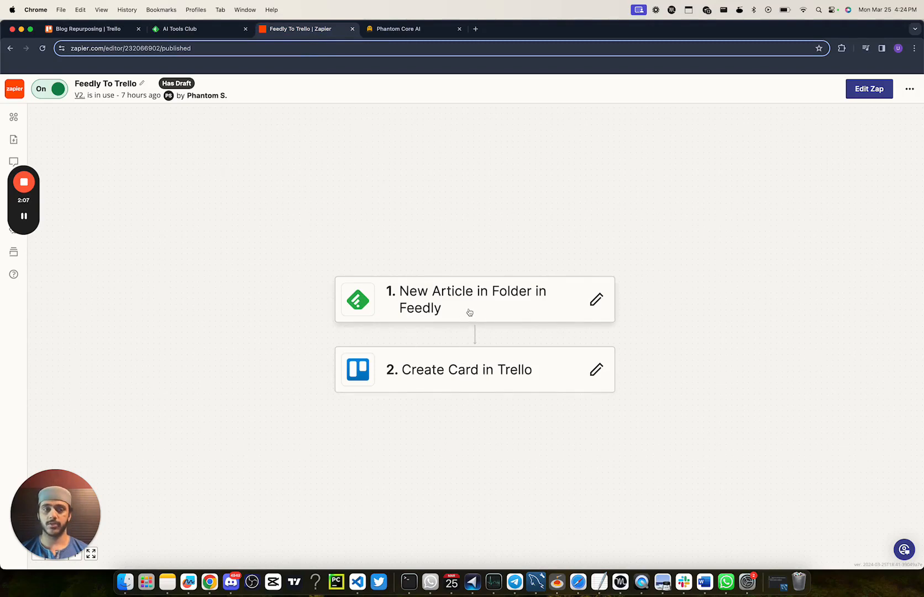
pyautogui.click(864, 95)
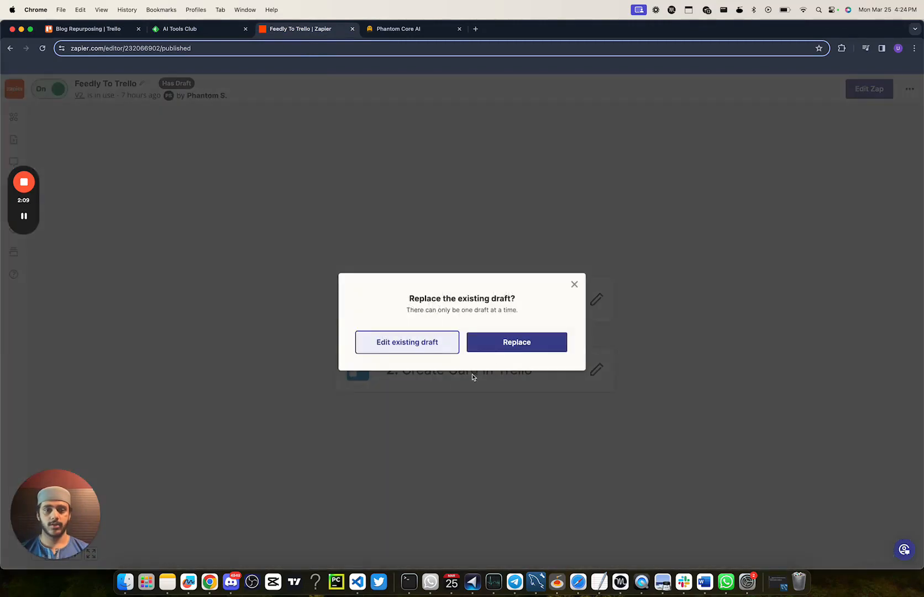
pyautogui.click(448, 343)
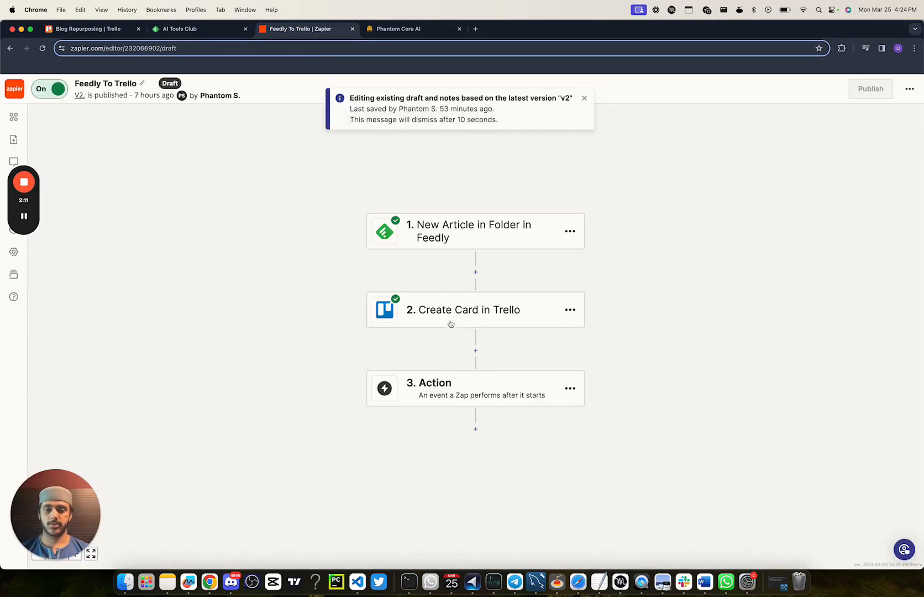
# Step: Review the event, account and watched folder configured for the New Article in Folder trigger
pyautogui.click(457, 243)
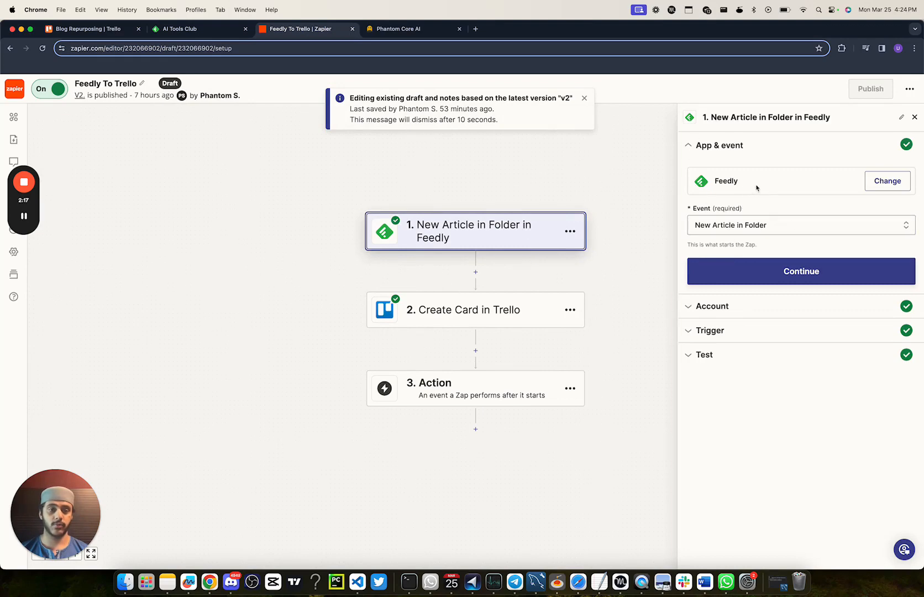
pyautogui.click(744, 308)
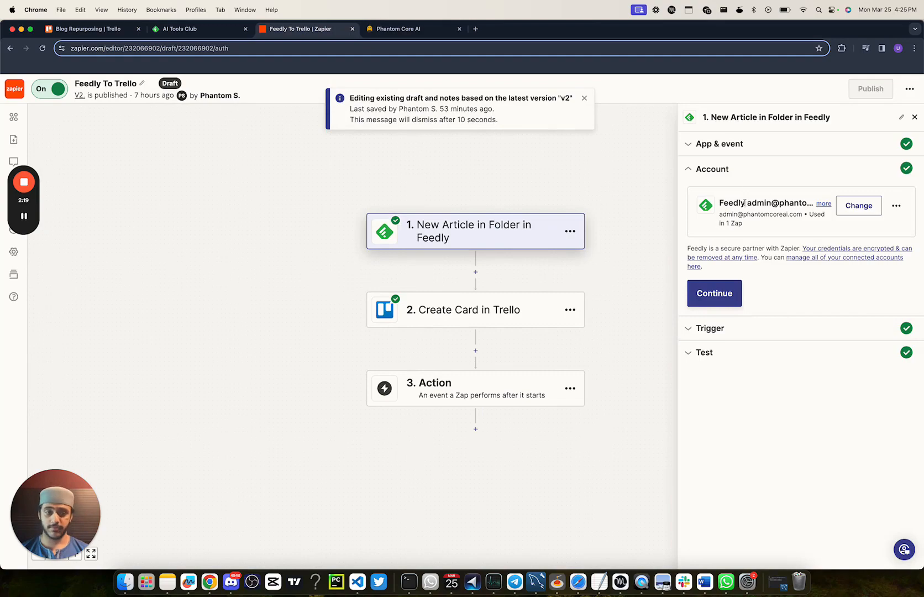
pyautogui.click(727, 335)
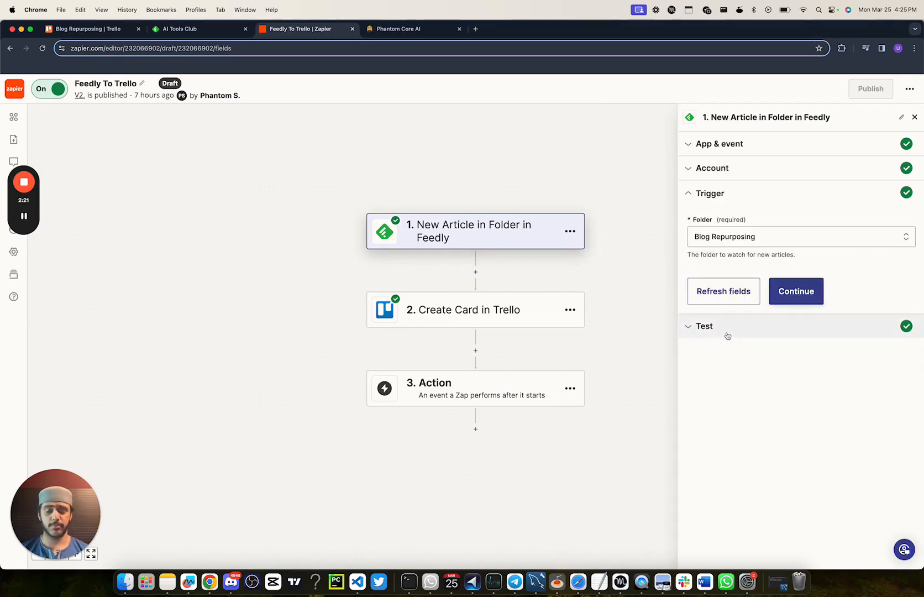
# Step: Switch to Feedly, search the websites to follow for "AI Tools" and look through the matching feeds
pyautogui.click(192, 32)
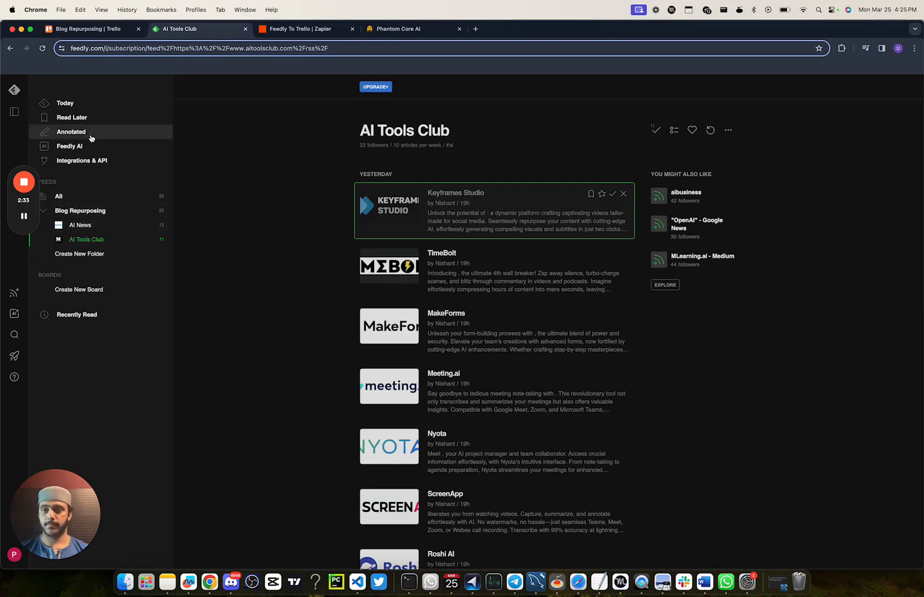
pyautogui.click(15, 294)
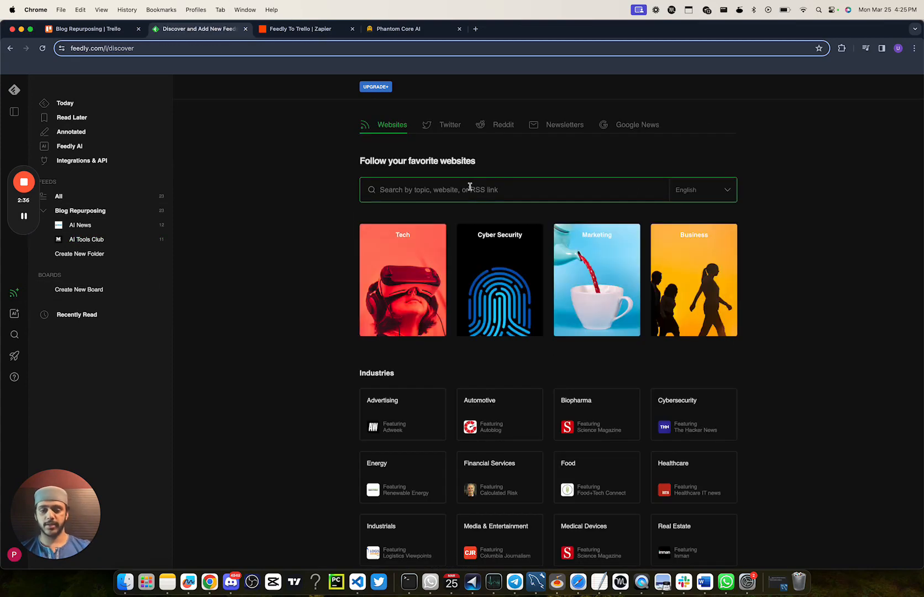
pyautogui.write('AI Tools')
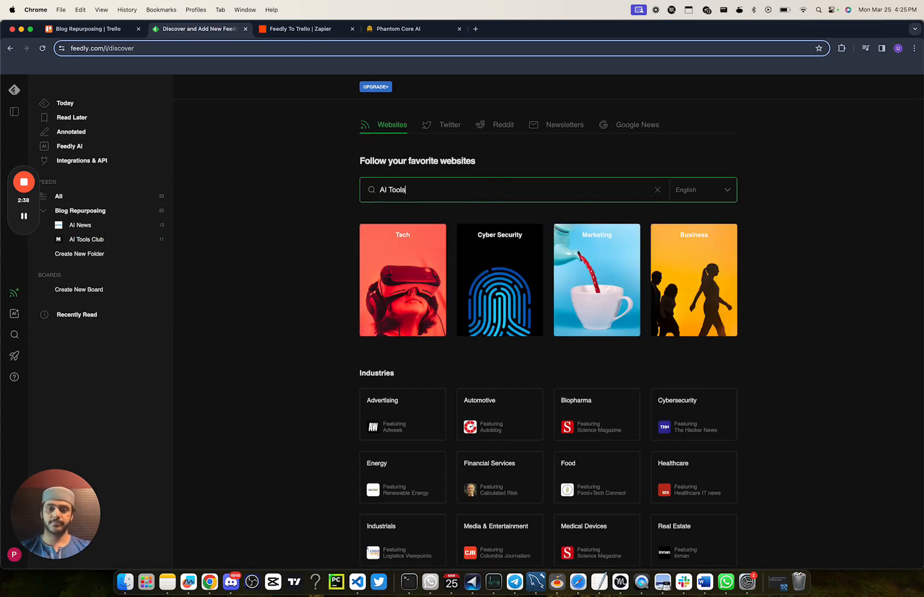
pyautogui.press('Return')
pyautogui.scroll(-3, 456, 289)
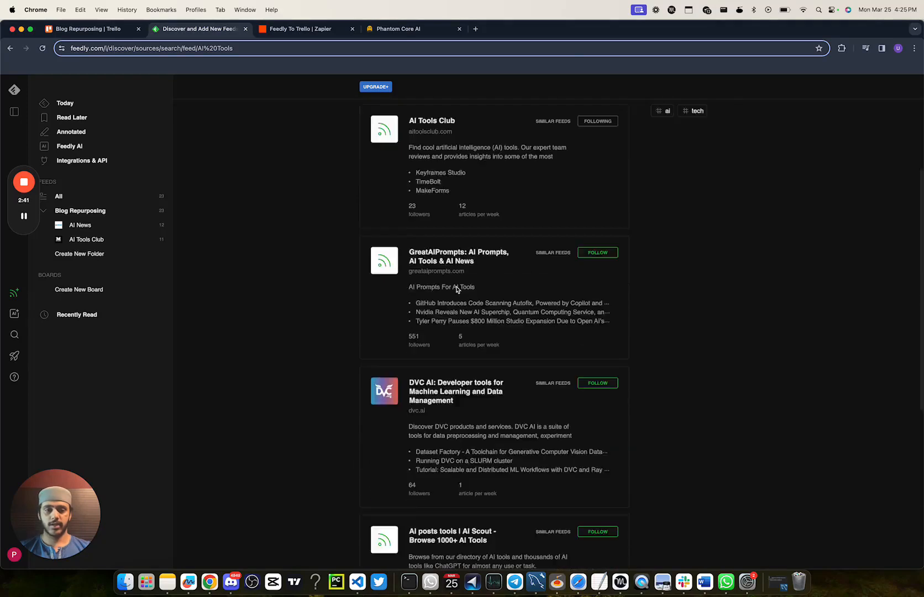
pyautogui.scroll(-2, 456, 289)
# Step: Preview the articles of the DVC AI feed and close the preview without following it
pyautogui.click(468, 289)
pyautogui.scroll(-2, 556, 253)
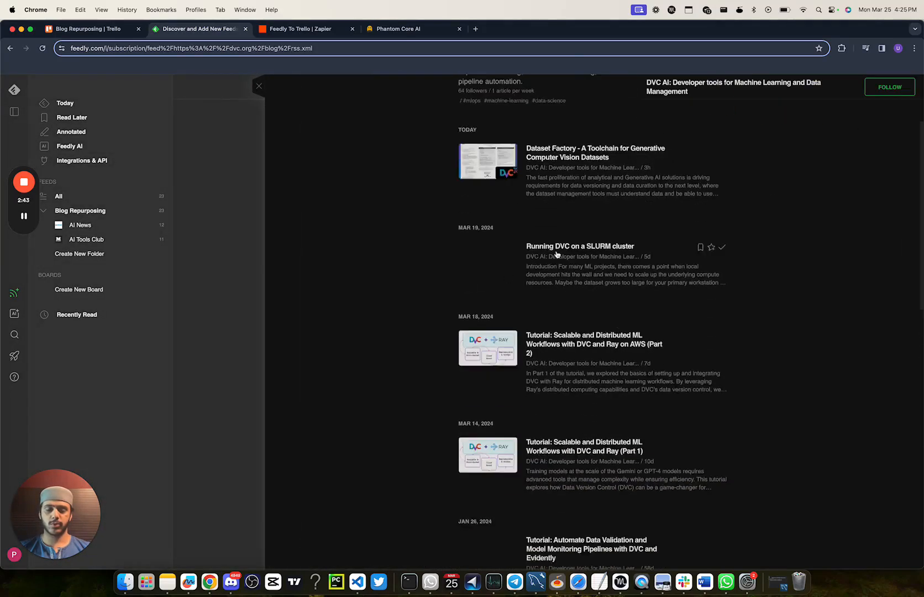
pyautogui.scroll(-2, 557, 253)
pyautogui.scroll(5, 557, 253)
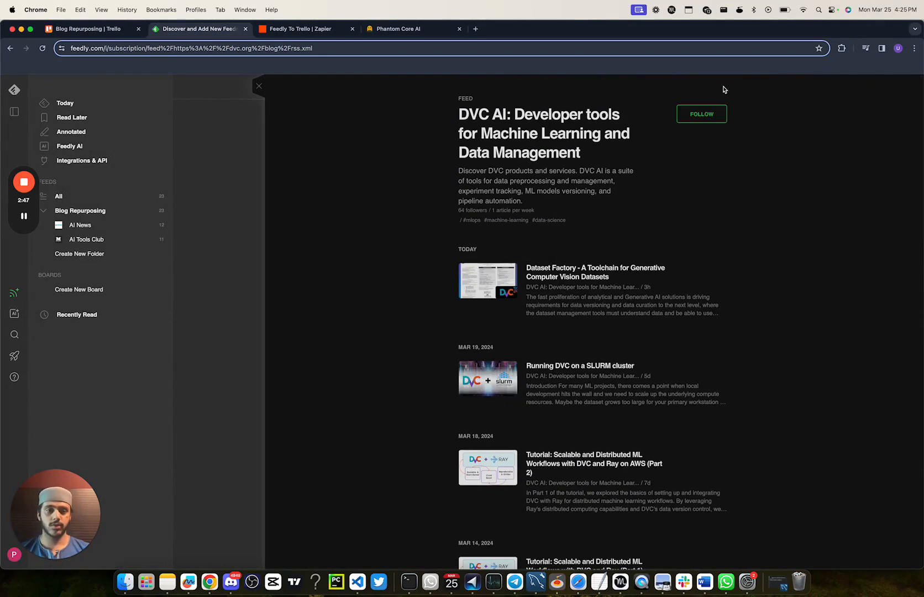
pyautogui.click(255, 86)
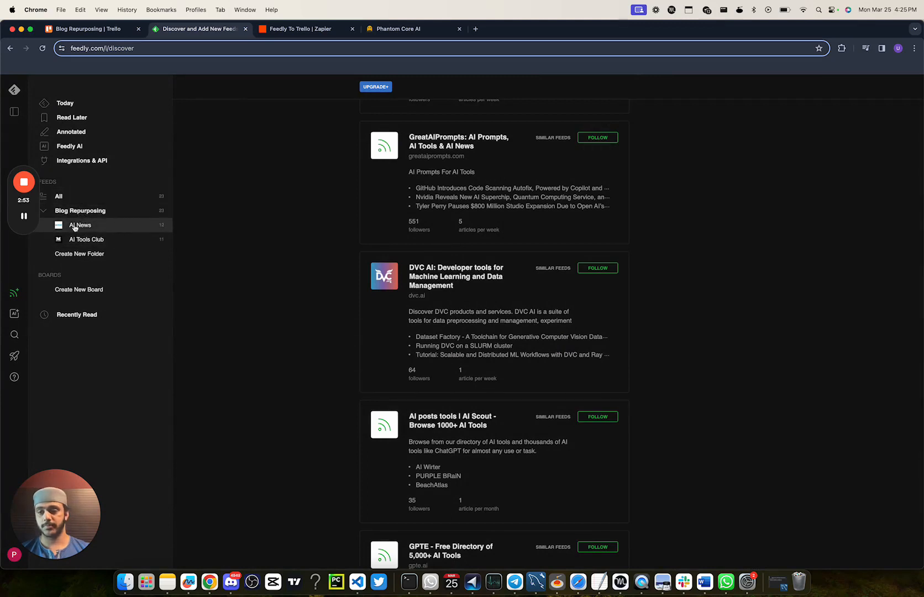
# Step: Return to the Zap in Zapier and continue the Feedly trigger to its test records
pyautogui.click(302, 33)
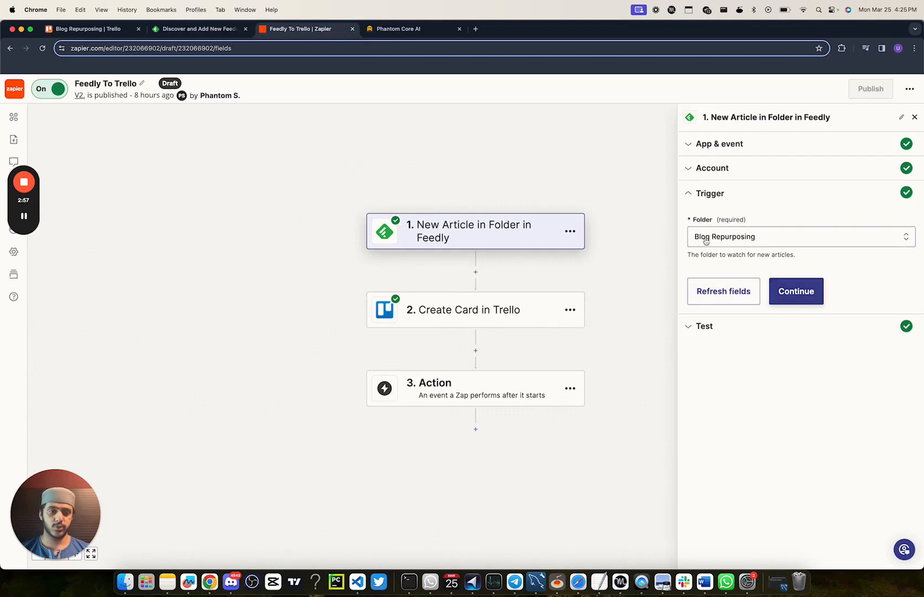
pyautogui.click(805, 289)
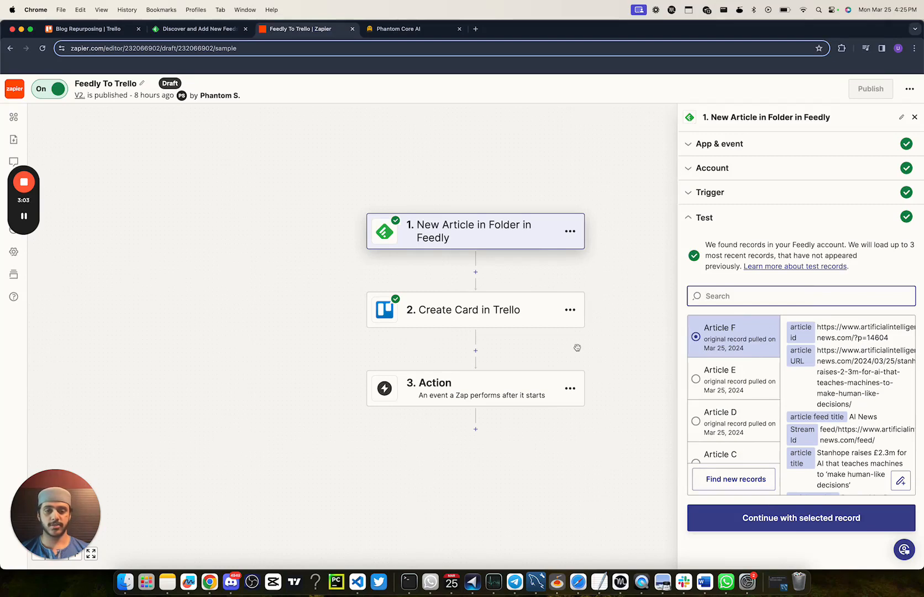
# Step: Review the app, account and action fields of the Create Card in Trello step
pyautogui.click(495, 307)
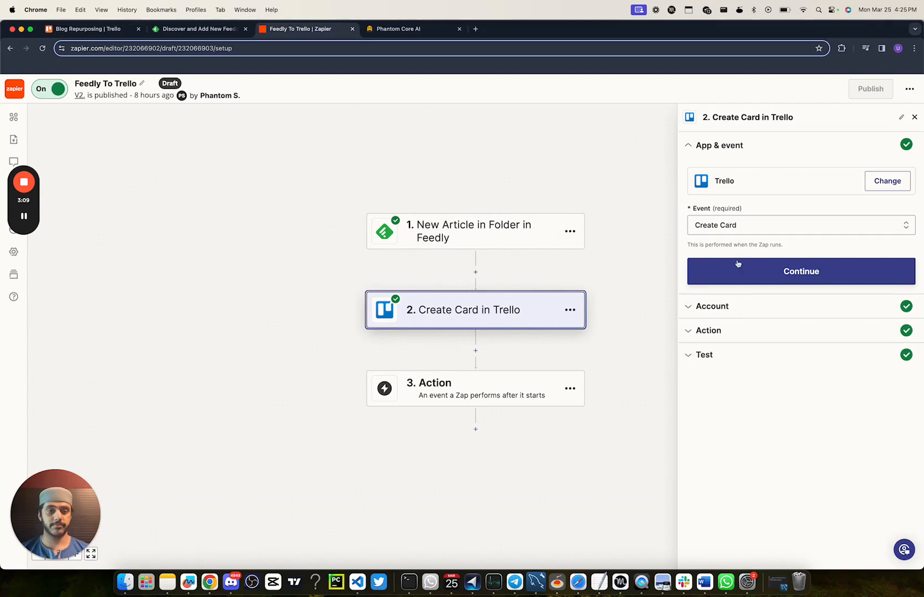
pyautogui.click(742, 307)
pyautogui.click(741, 325)
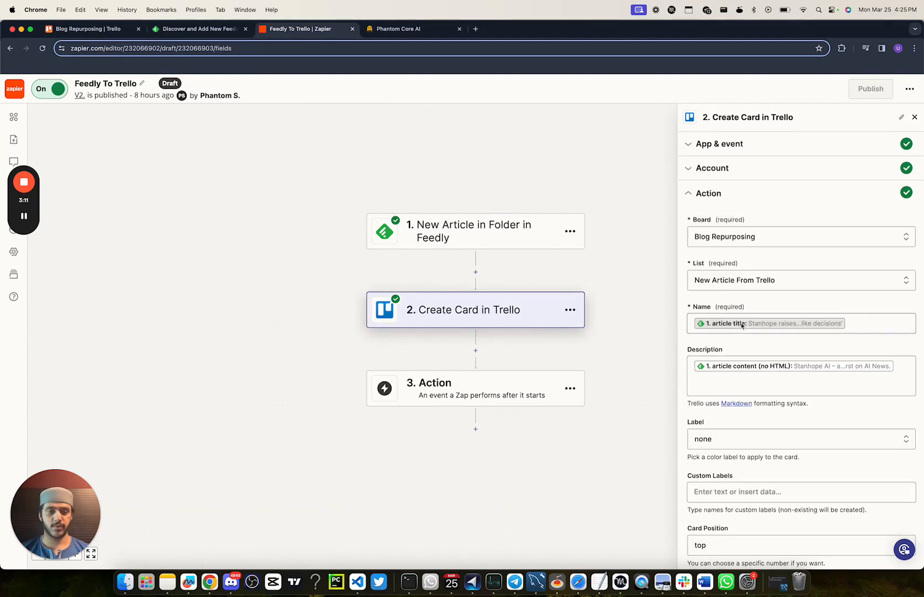
pyautogui.scroll(-3, 742, 324)
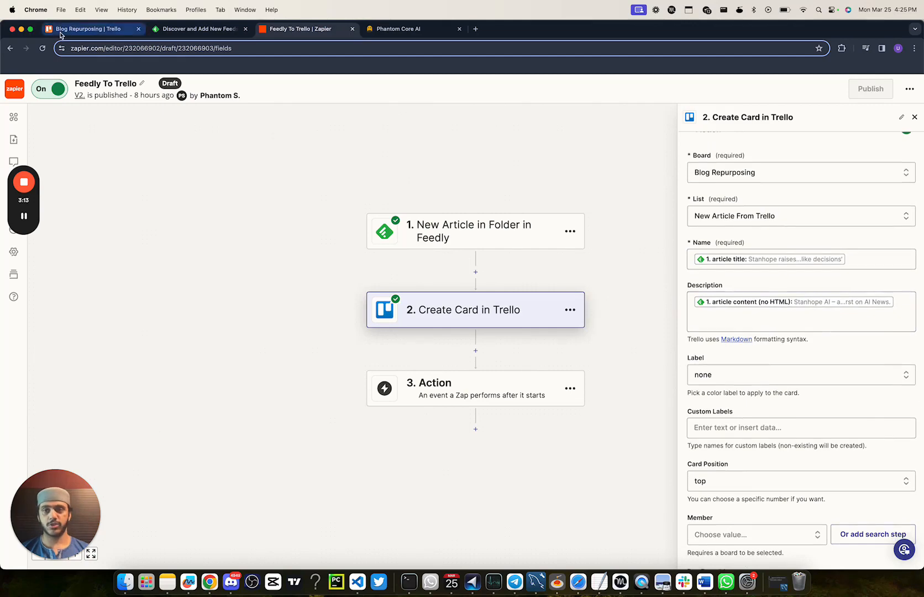
# Step: Compare the list names on the Trello board with the list chosen in the Zap's Create Card step
pyautogui.click(61, 34)
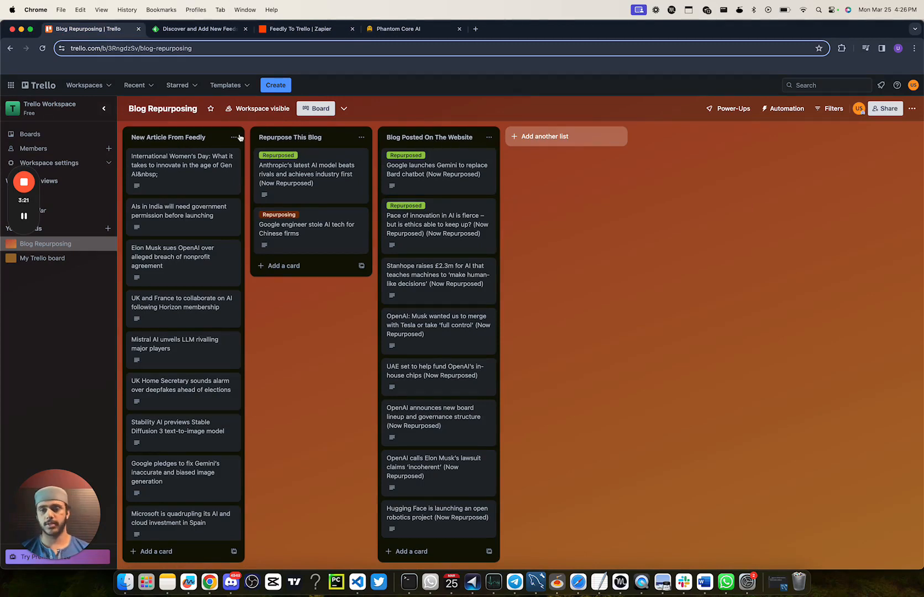
pyautogui.click(197, 29)
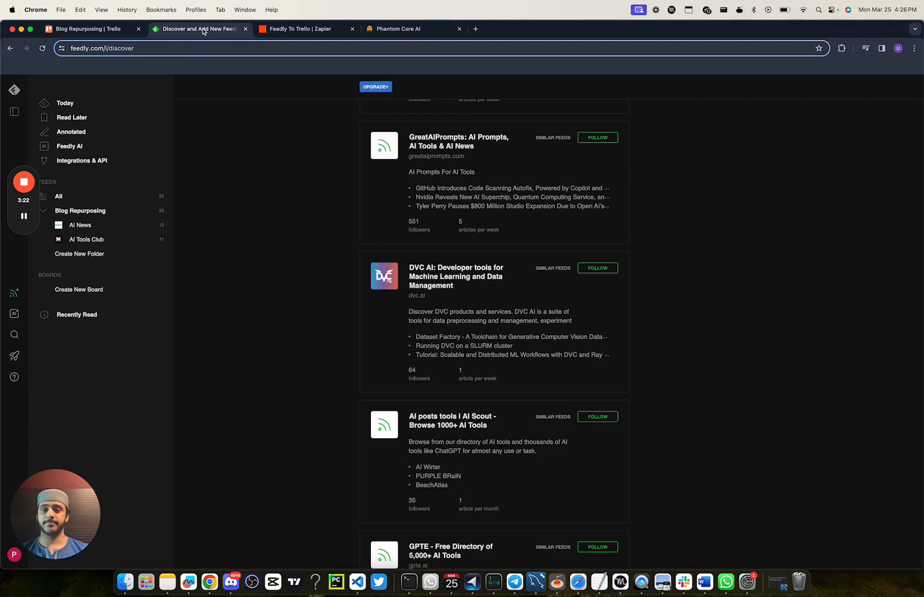
pyautogui.click(280, 31)
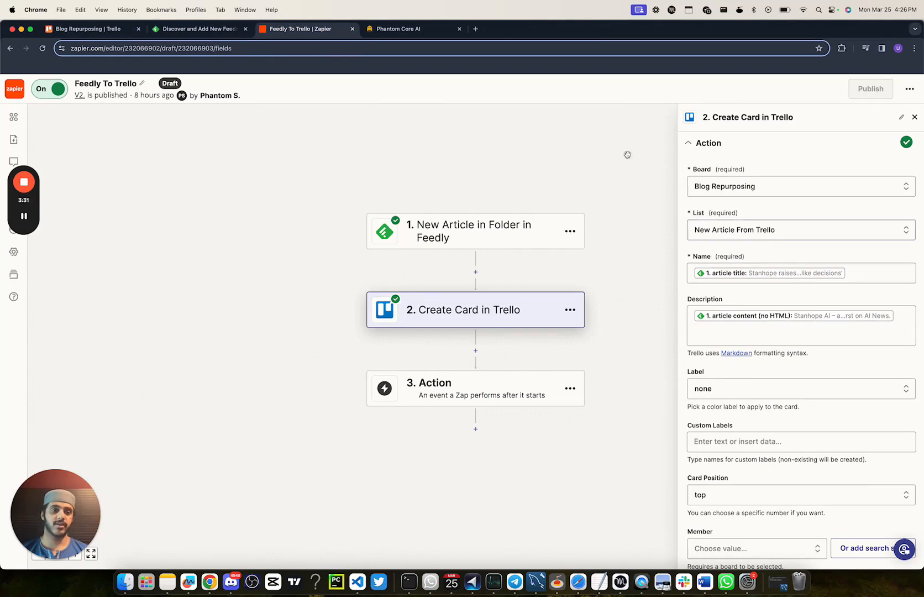
pyautogui.click(87, 29)
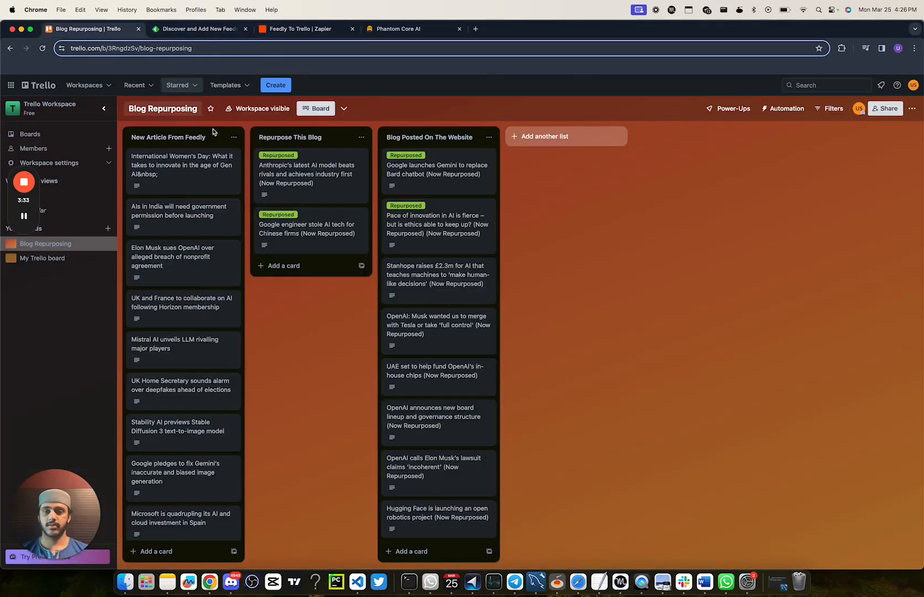
# Step: Set the target list of the Create Card in Trello step to New Article From Feedly, and check the remaining fields
pyautogui.click(279, 32)
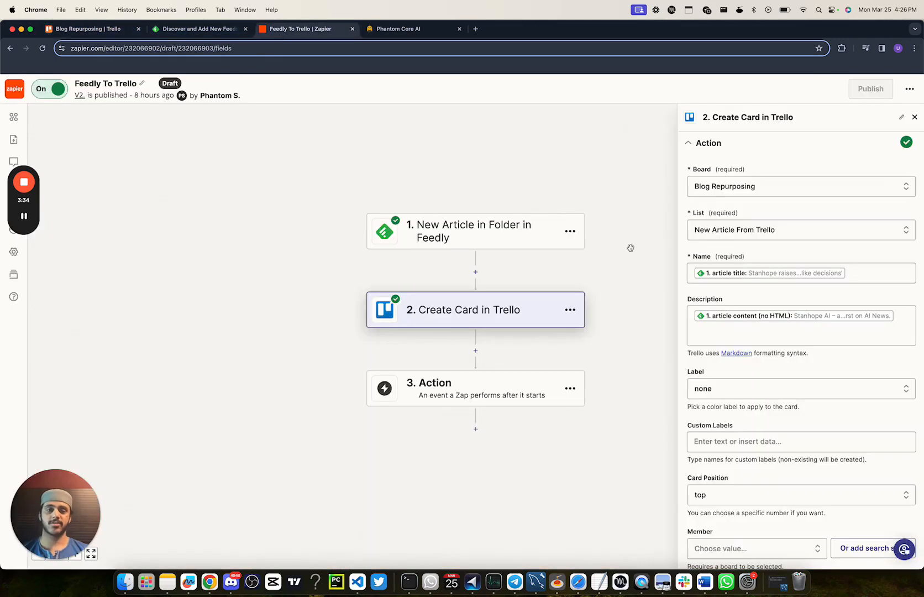
pyautogui.click(768, 231)
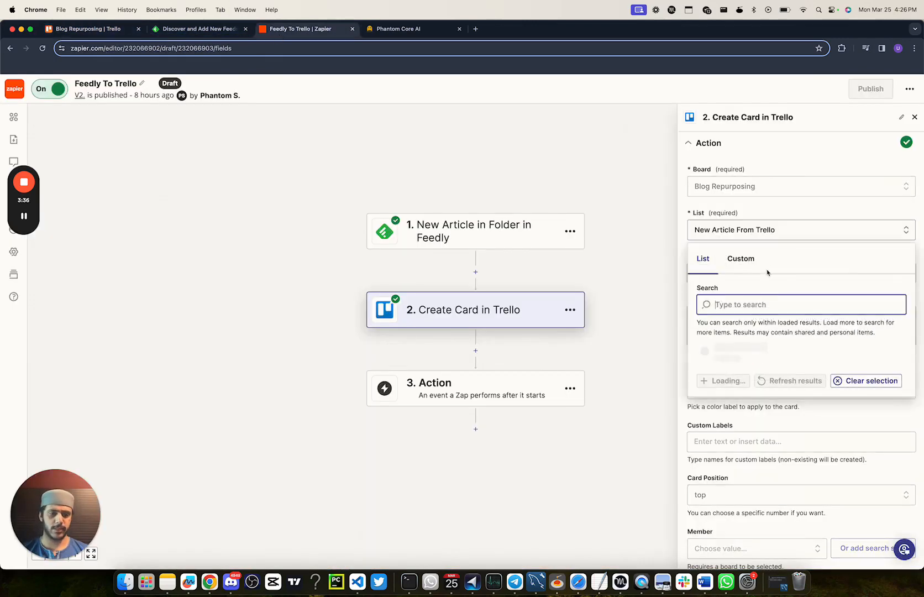
pyautogui.click(739, 260)
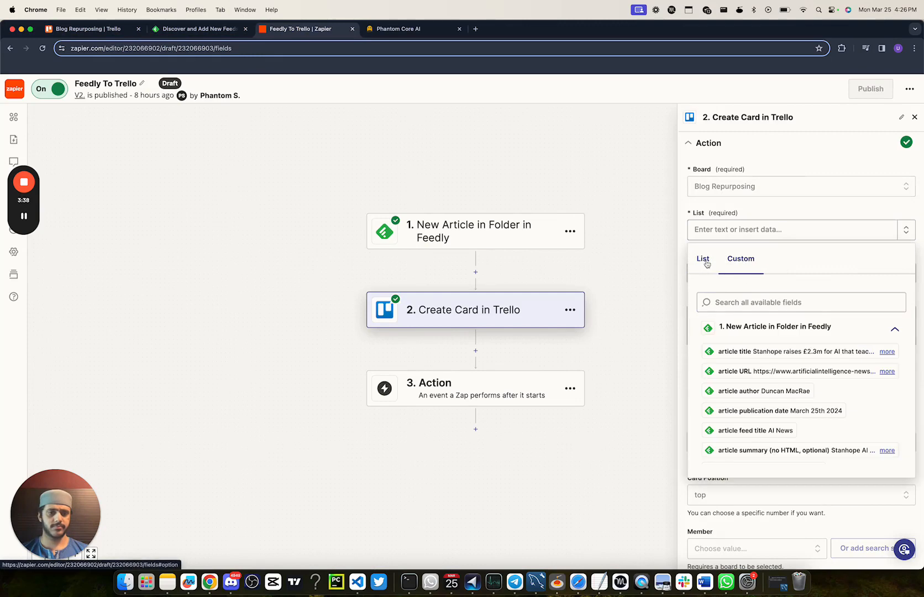
pyautogui.click(705, 259)
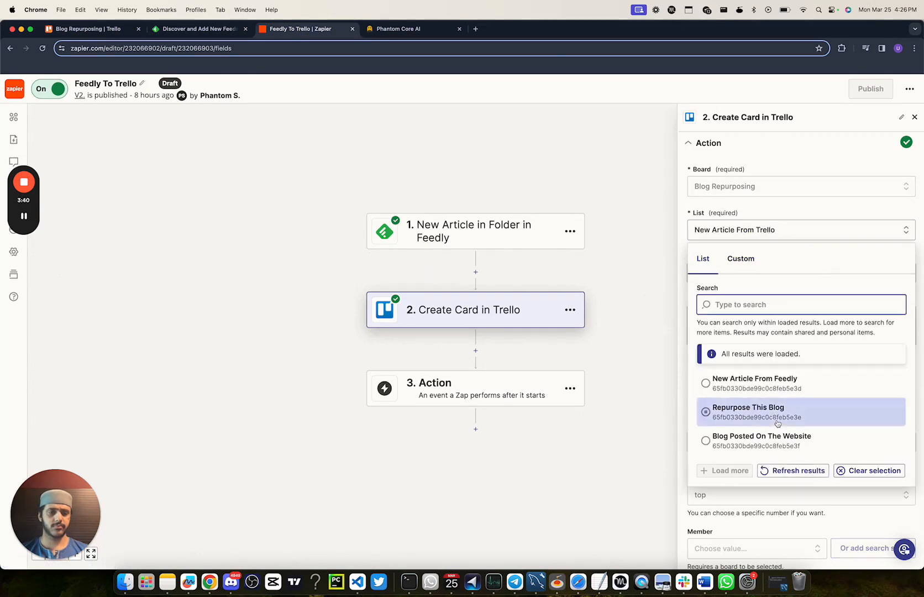
pyautogui.click(772, 378)
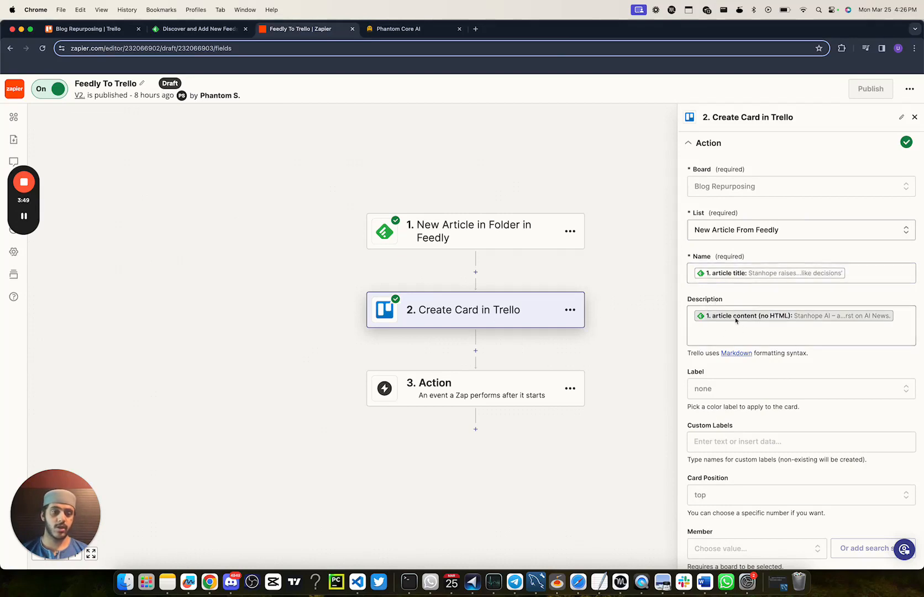
pyautogui.scroll(-2, 767, 328)
pyautogui.scroll(-10, 767, 329)
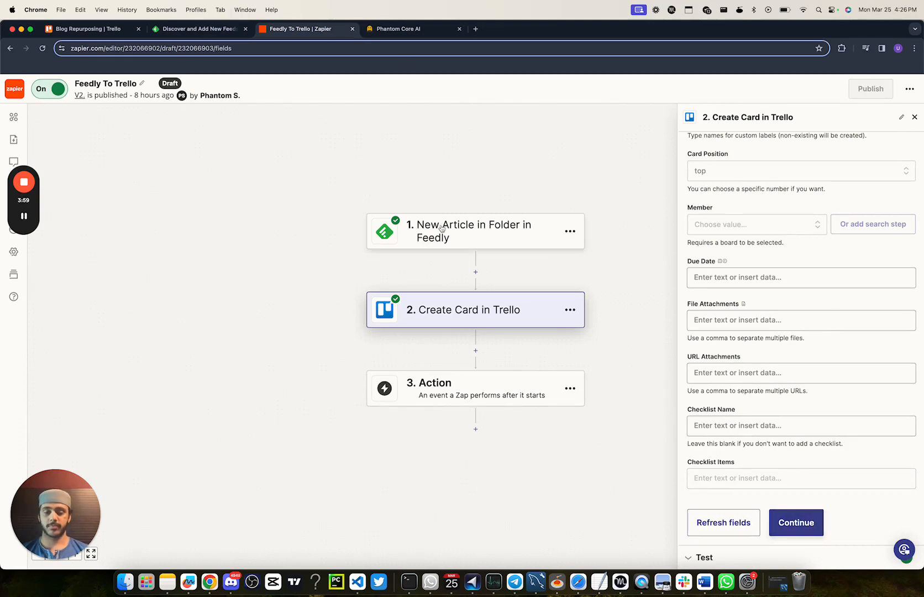
# Step: On the Trello board, read the full description of the Anthropic card under Repurpose This Blog and move the card to Blog Posted On The Website
pyautogui.click(217, 36)
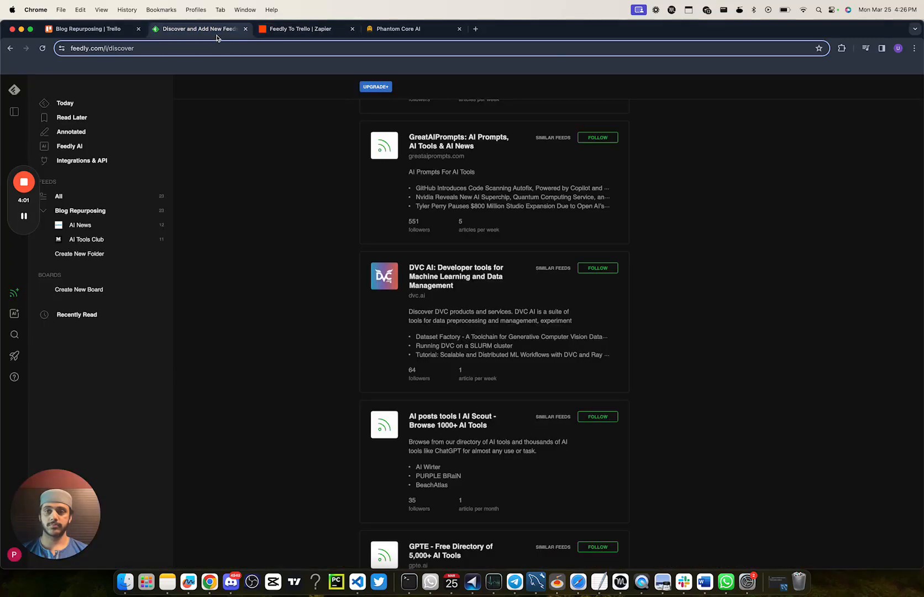
pyautogui.click(114, 32)
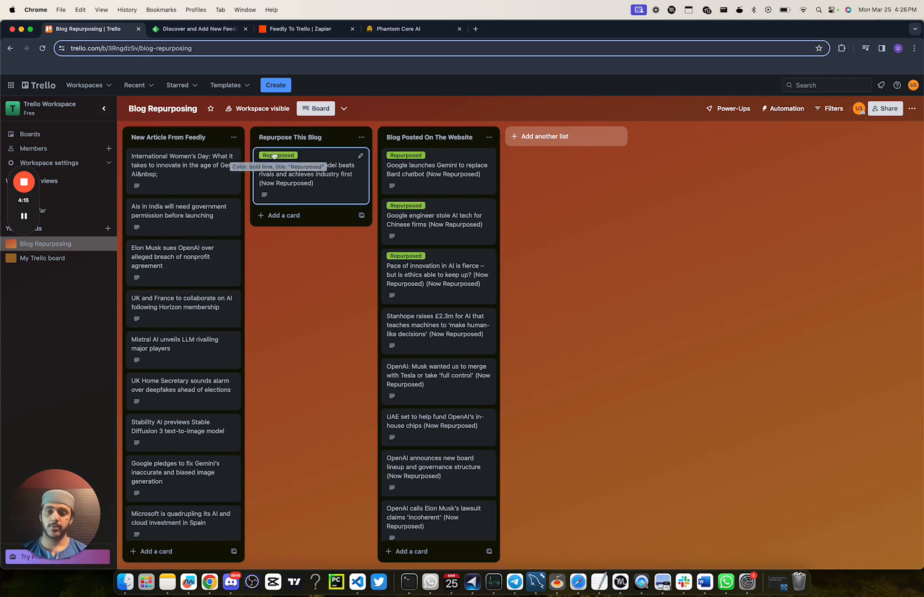
pyautogui.click(322, 171)
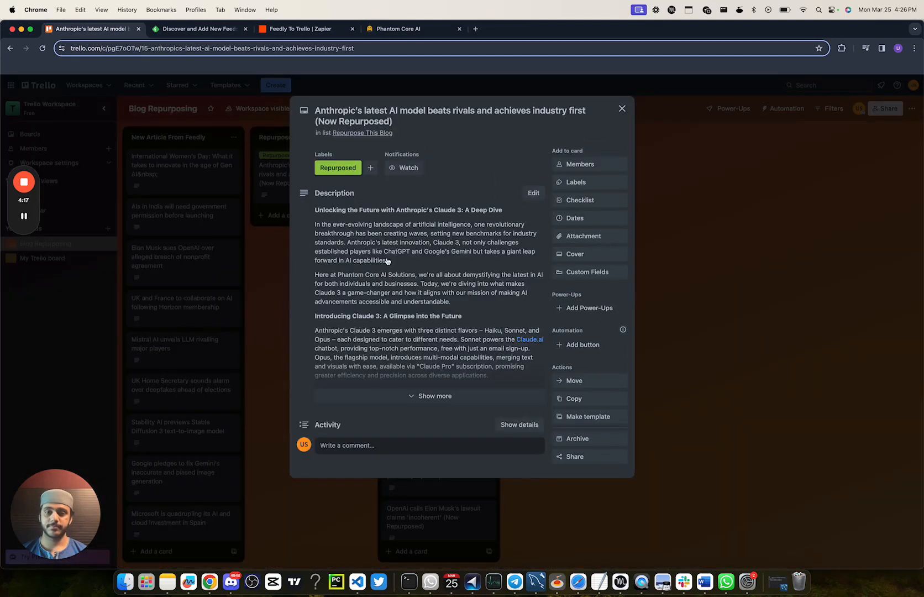
pyautogui.click(428, 396)
pyautogui.scroll(-2, 421, 319)
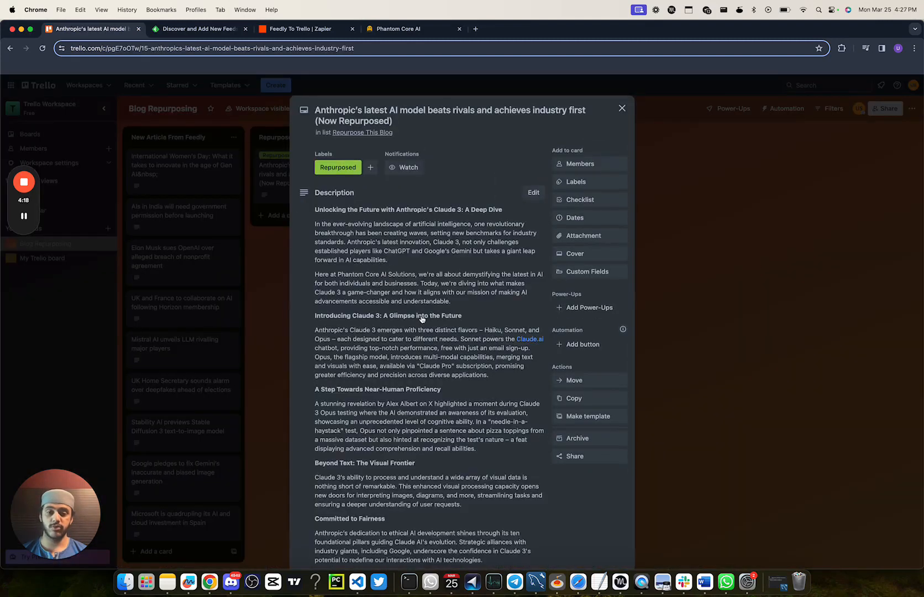
pyautogui.scroll(-4, 421, 319)
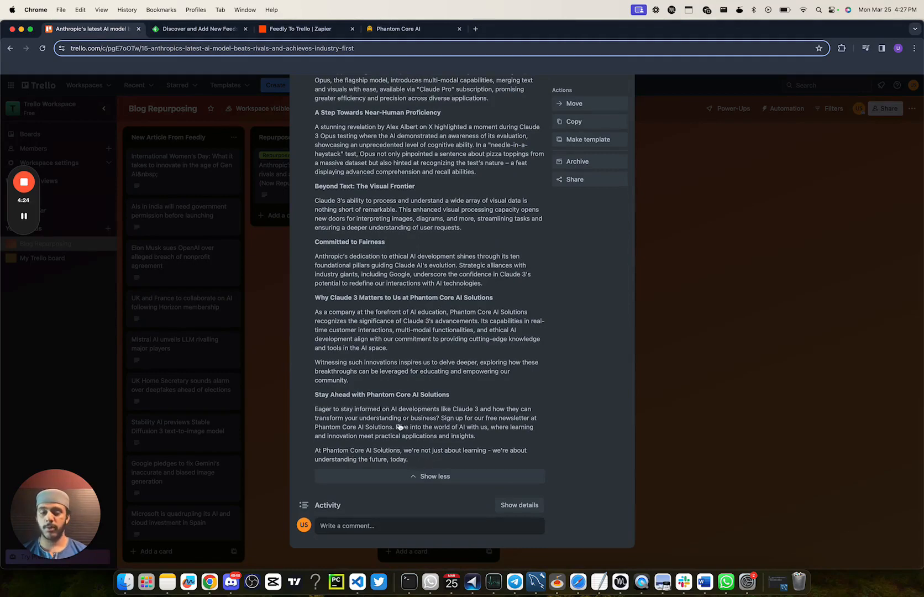
pyautogui.scroll(5, 399, 425)
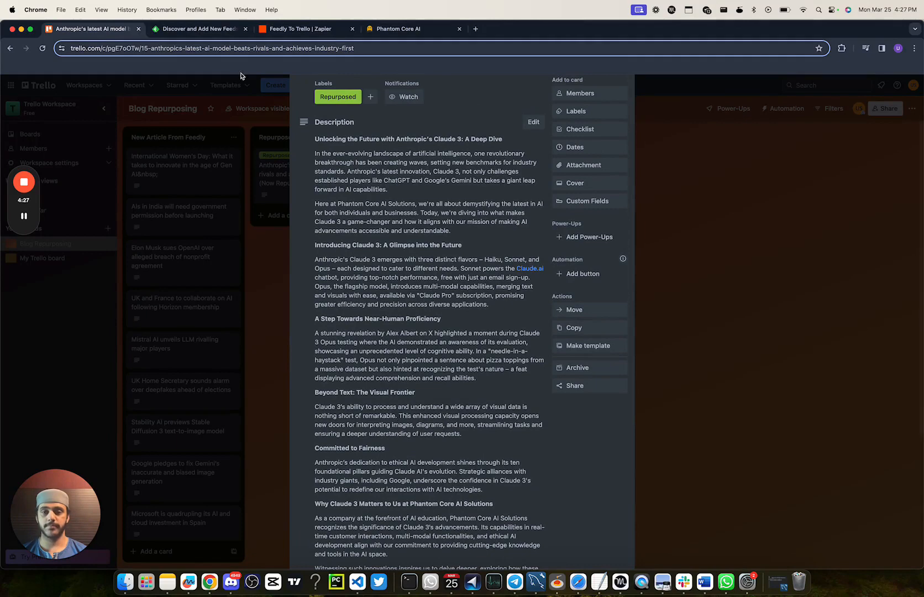
pyautogui.click(691, 304)
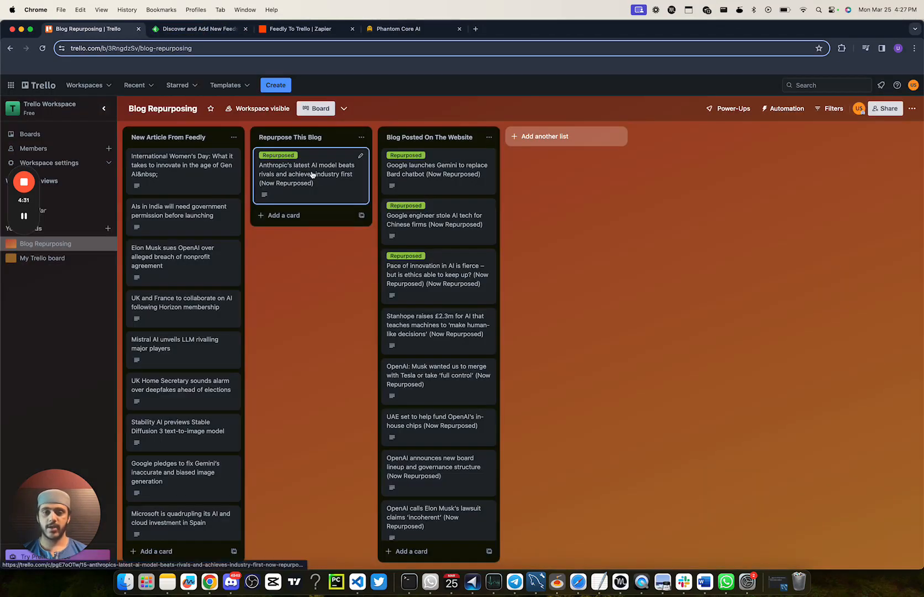
pyautogui.moveTo(330, 175); pyautogui.dragTo(435, 165)
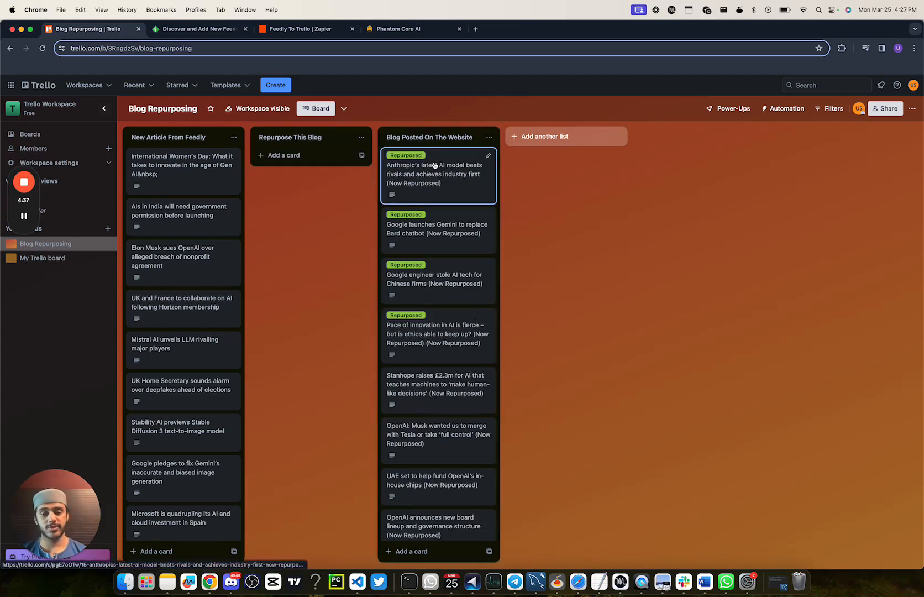
# Step: Switch to Zapier and open the running Untitled Zap in the Content Automations folder for editing
pyautogui.click(298, 30)
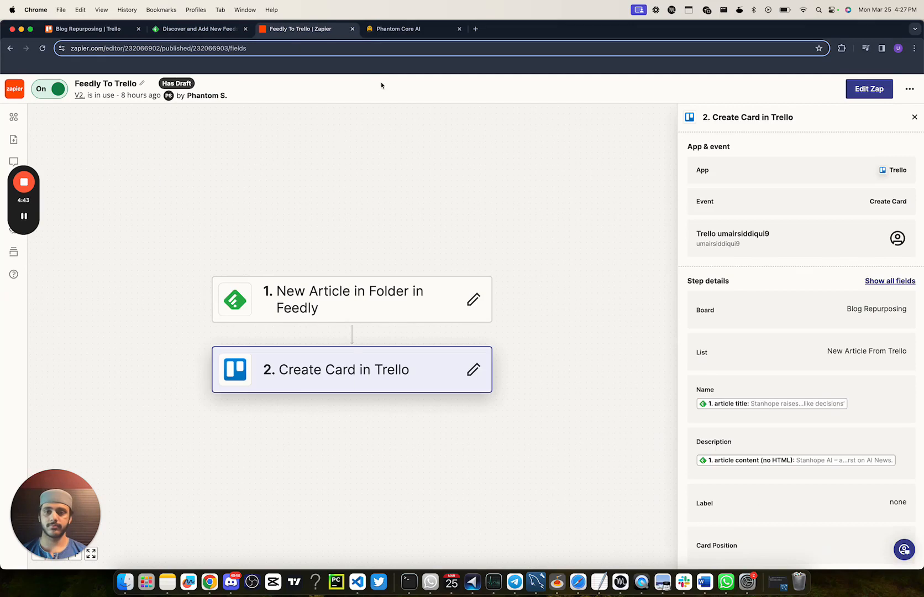
pyautogui.click(14, 89)
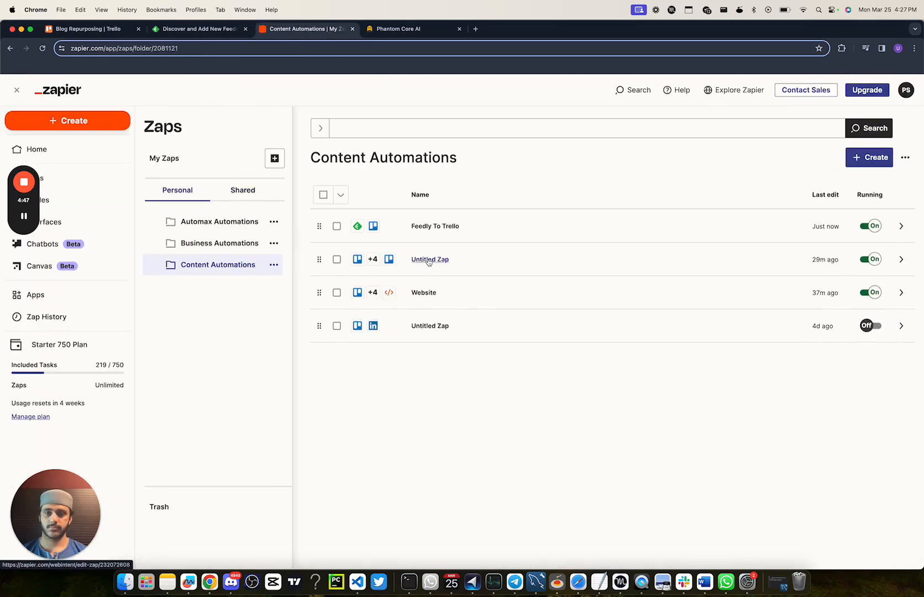
pyautogui.click(429, 259)
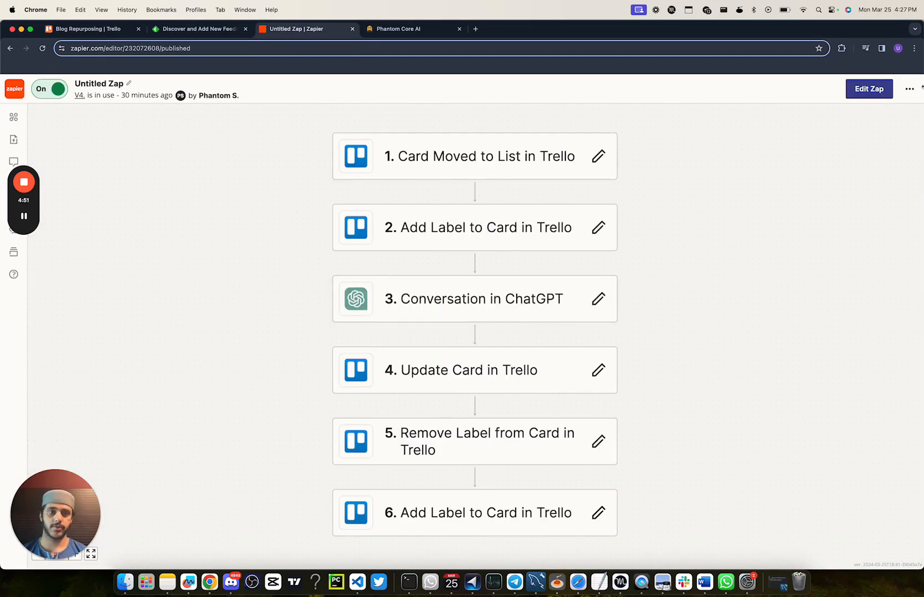
pyautogui.click(857, 92)
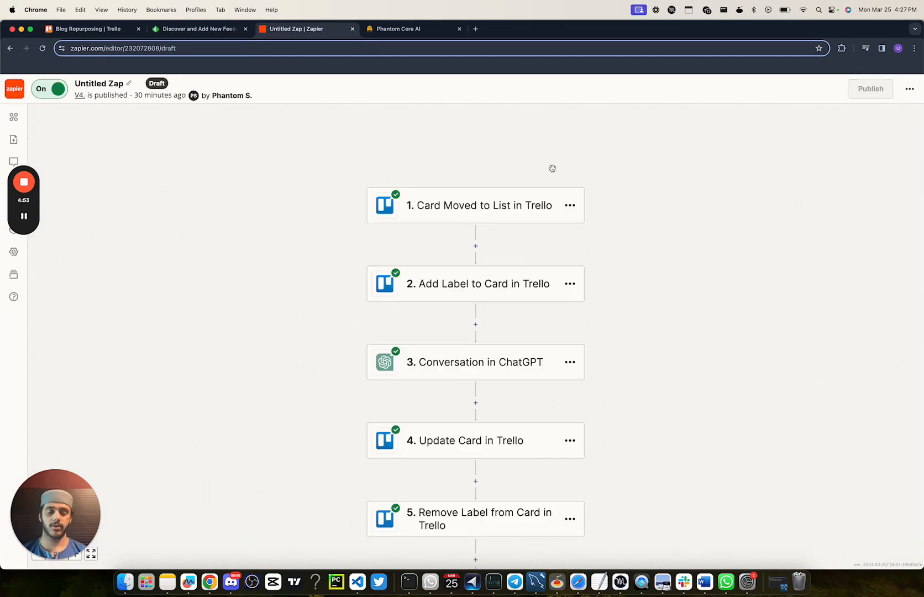
# Step: Review the settings of the Card Moved to List trigger and the action fields of the first Add Label to Card step
pyautogui.click(572, 218)
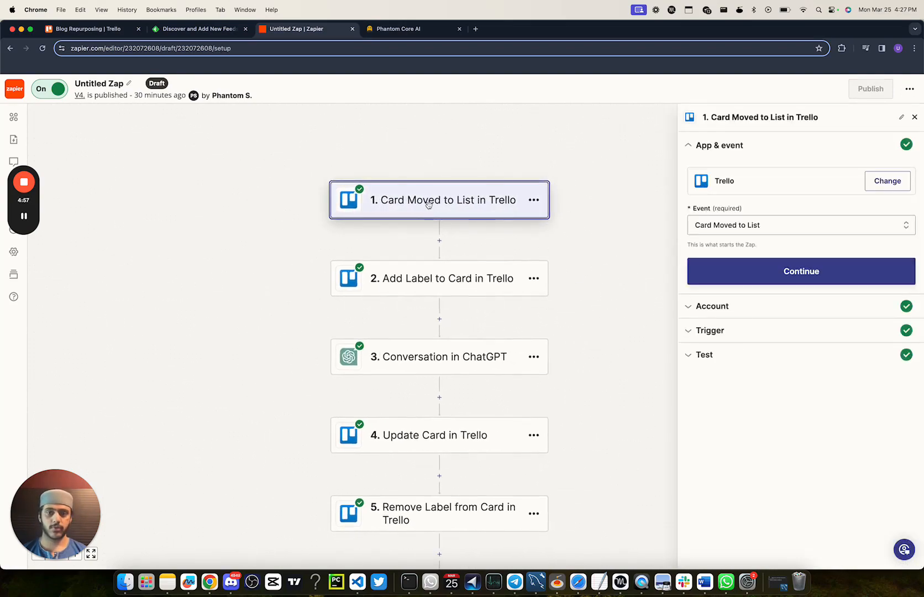
pyautogui.click(726, 309)
pyautogui.click(727, 320)
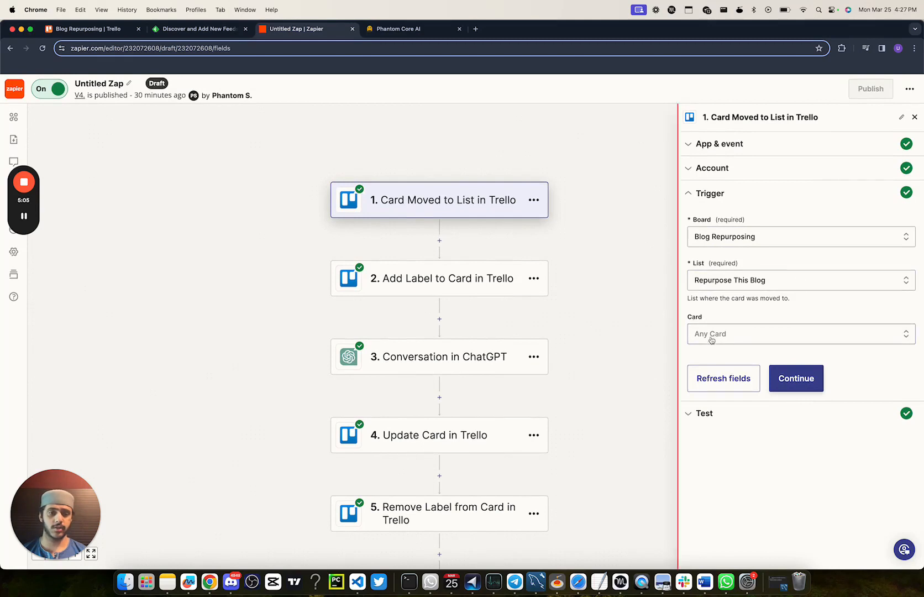
pyautogui.click(492, 287)
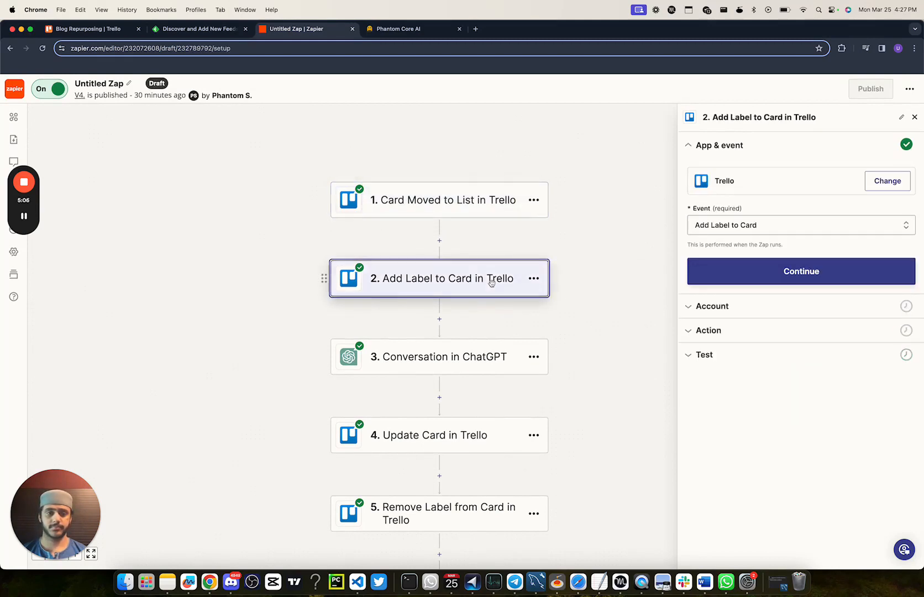
pyautogui.click(713, 327)
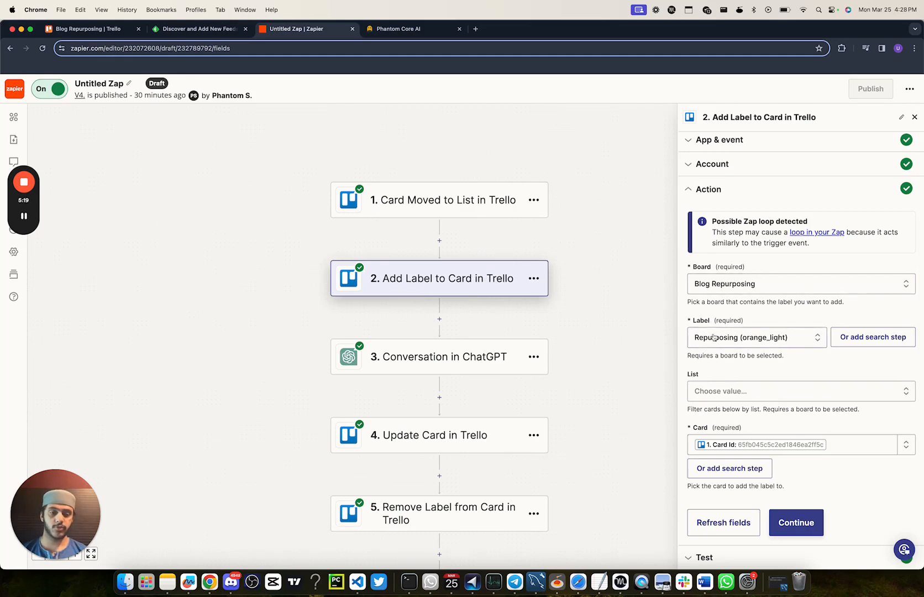
# Step: Switch to the Trello board and check the labels available on the International Women's Day card
pyautogui.click(81, 29)
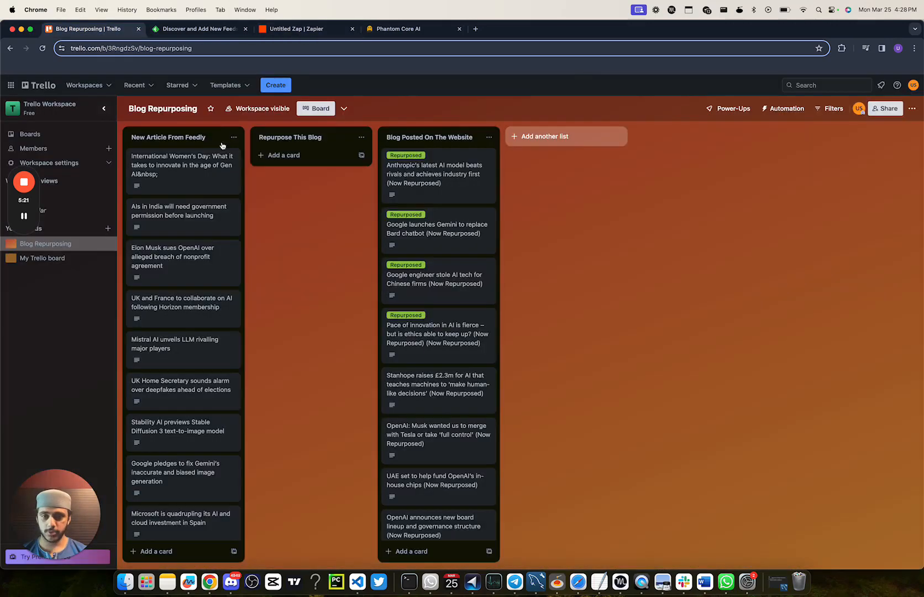
pyautogui.click(186, 183)
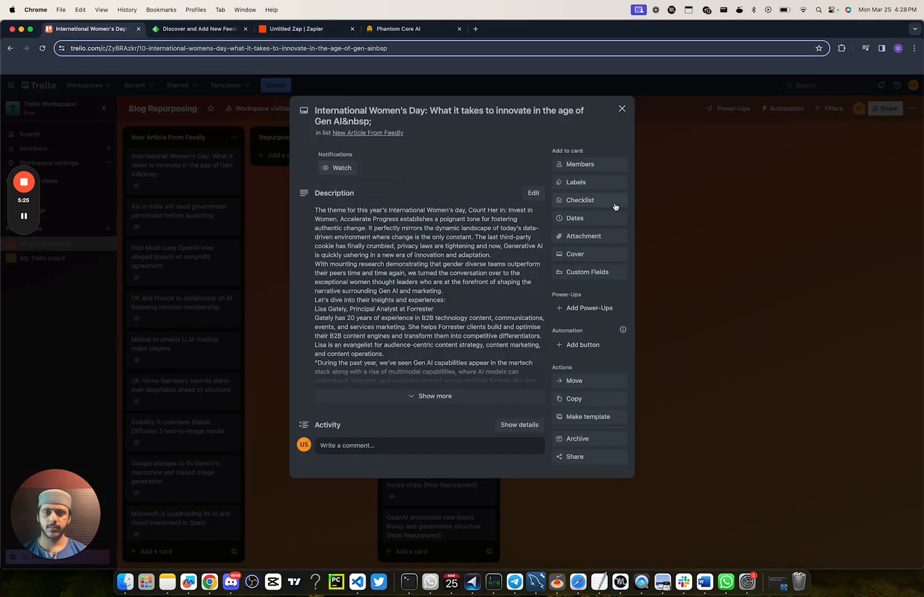
pyautogui.click(600, 183)
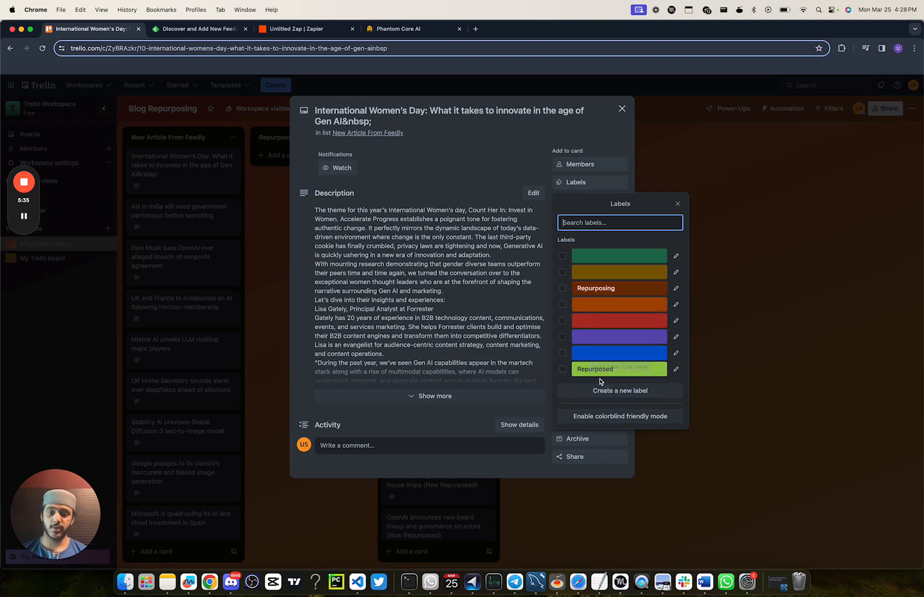
pyautogui.click(677, 203)
pyautogui.click(686, 206)
# Step: Return to the Zap in Zapier and review the ChatGPT conversation step's account, user message, model and advanced fields
pyautogui.click(282, 29)
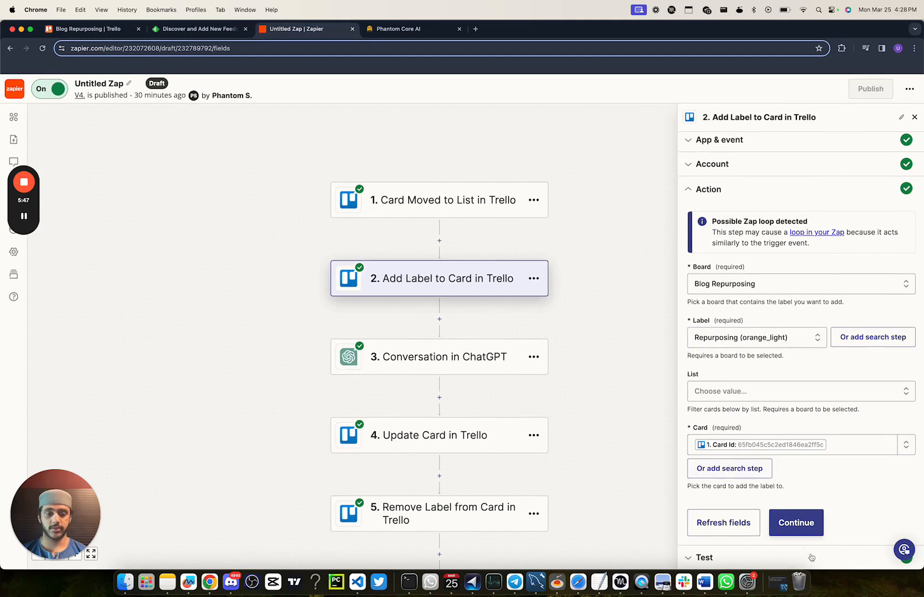
pyautogui.click(454, 358)
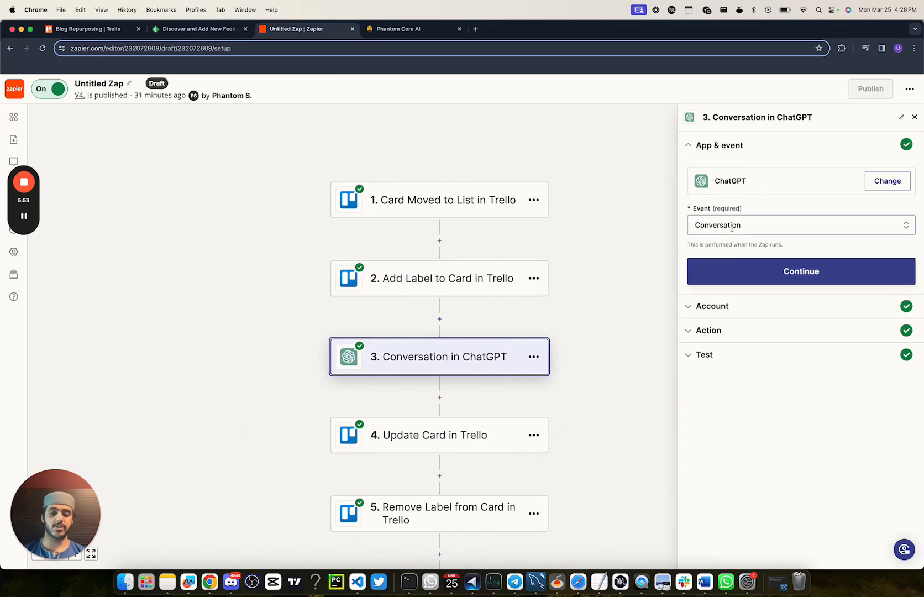
pyautogui.click(753, 307)
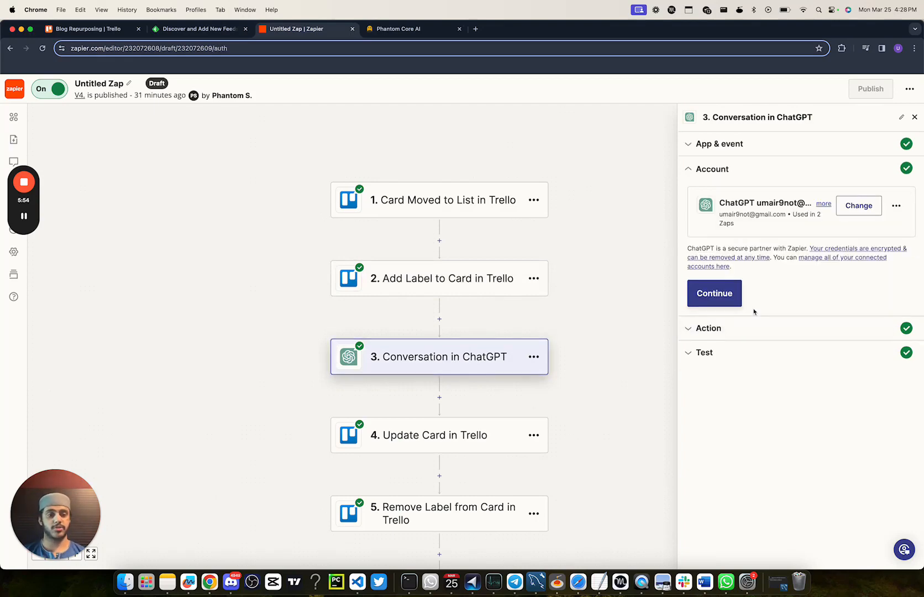
pyautogui.click(744, 339)
pyautogui.scroll(-10, 742, 337)
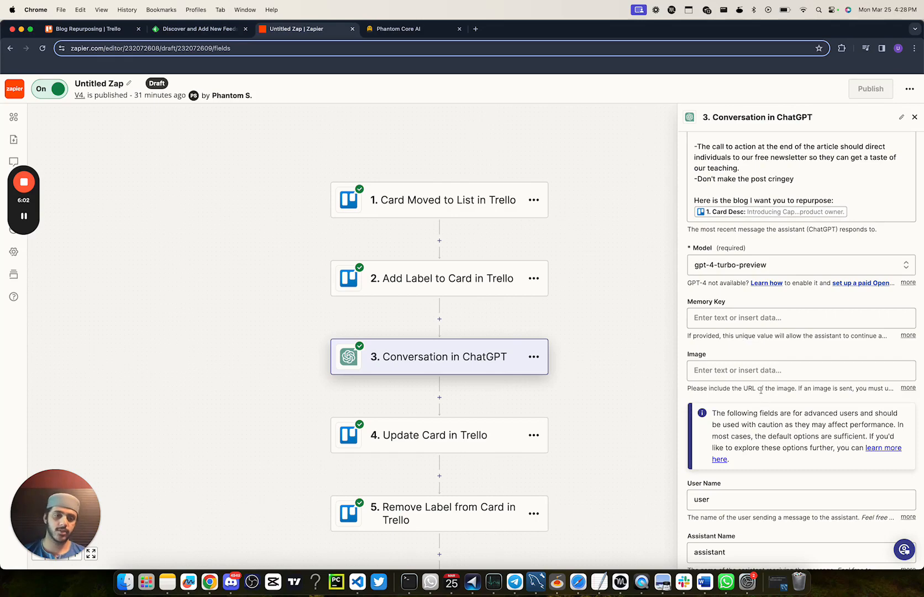
pyautogui.scroll(-3, 761, 390)
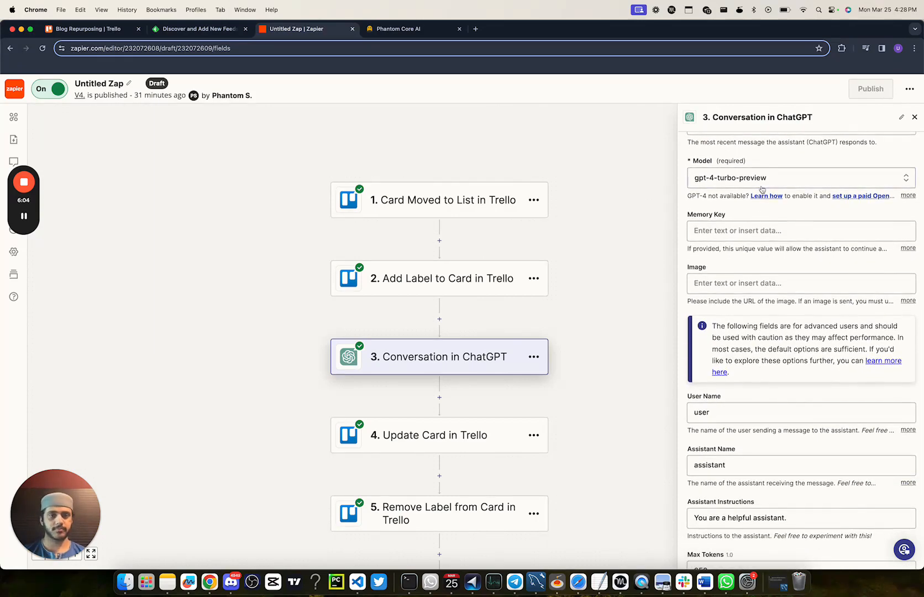
pyautogui.scroll(2, 762, 189)
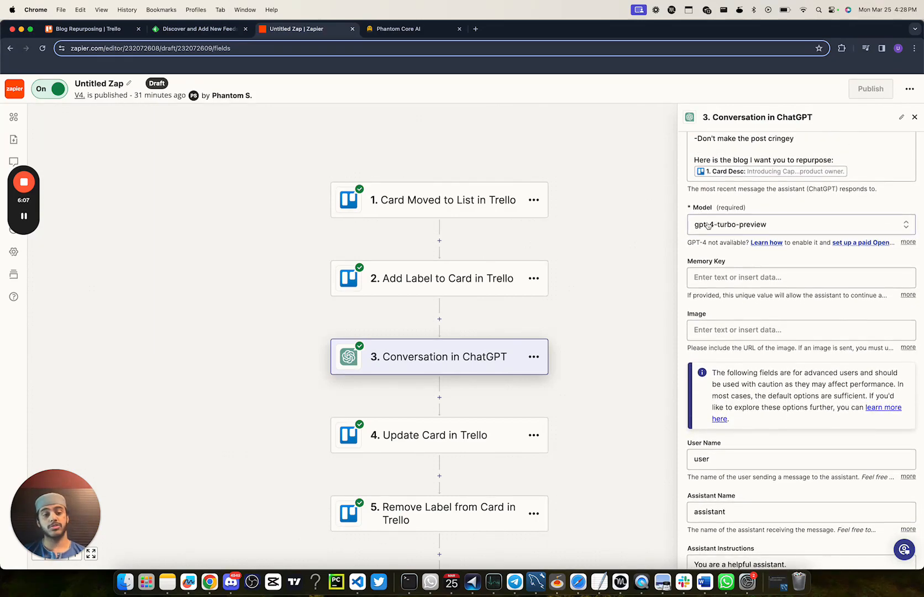
pyautogui.scroll(10, 738, 228)
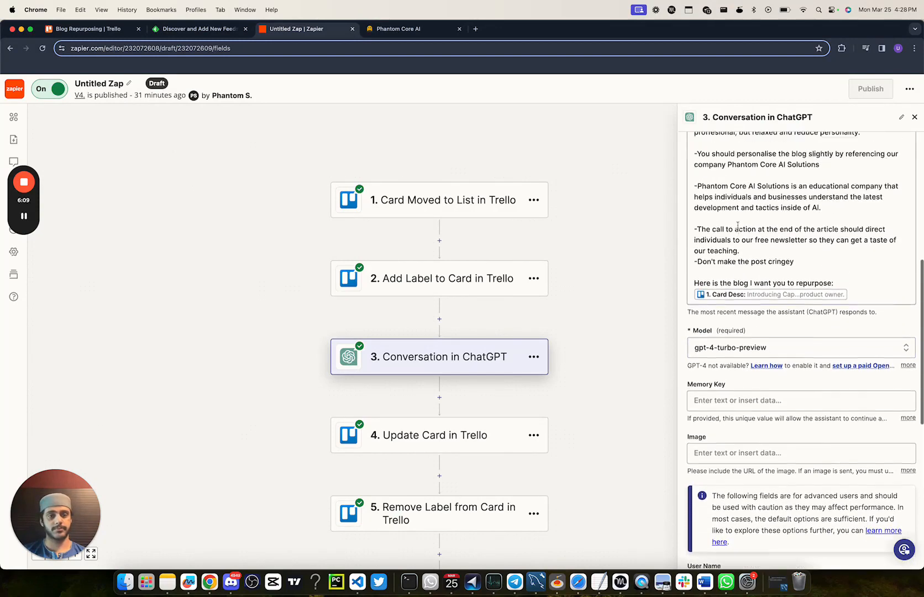
pyautogui.scroll(-5, 738, 225)
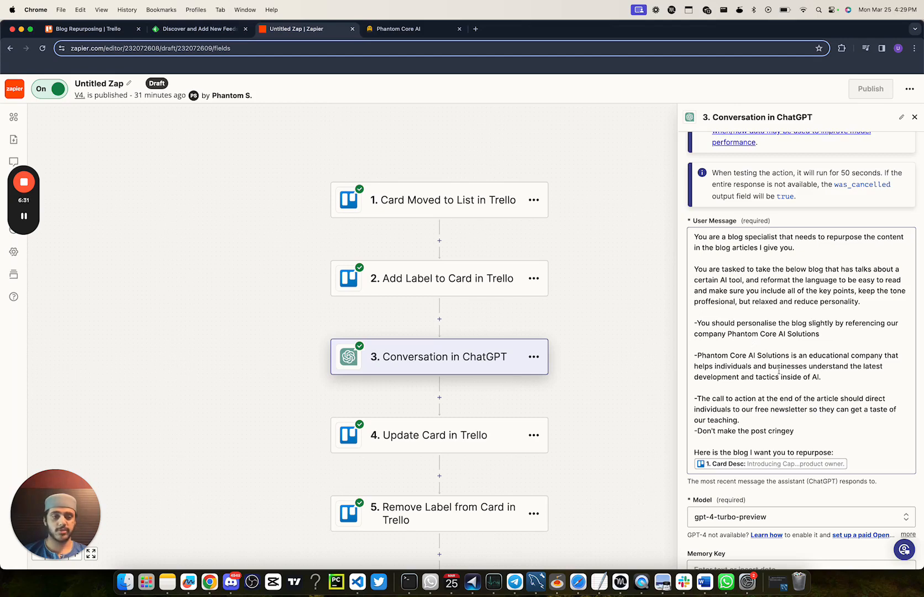
pyautogui.scroll(-1, 736, 411)
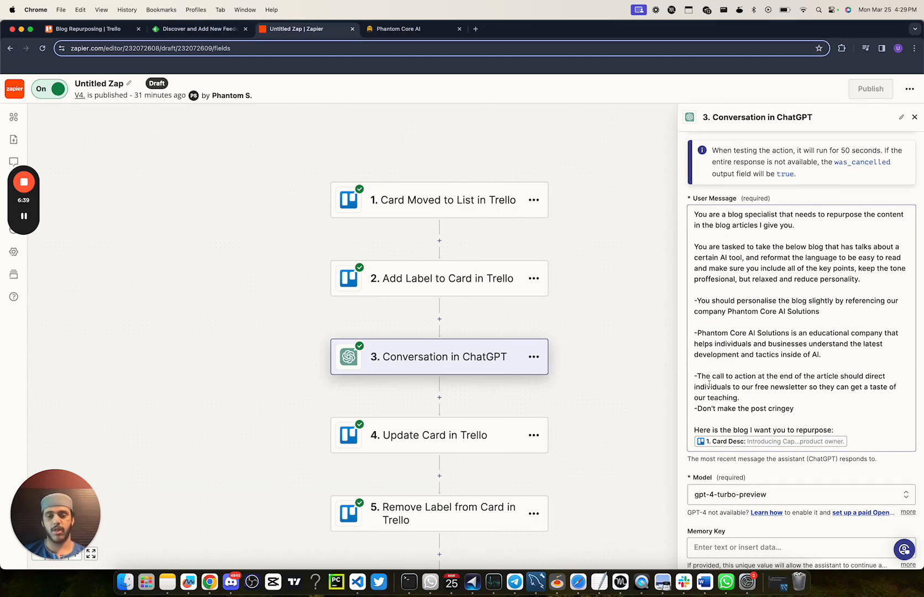
pyautogui.scroll(-10, 708, 384)
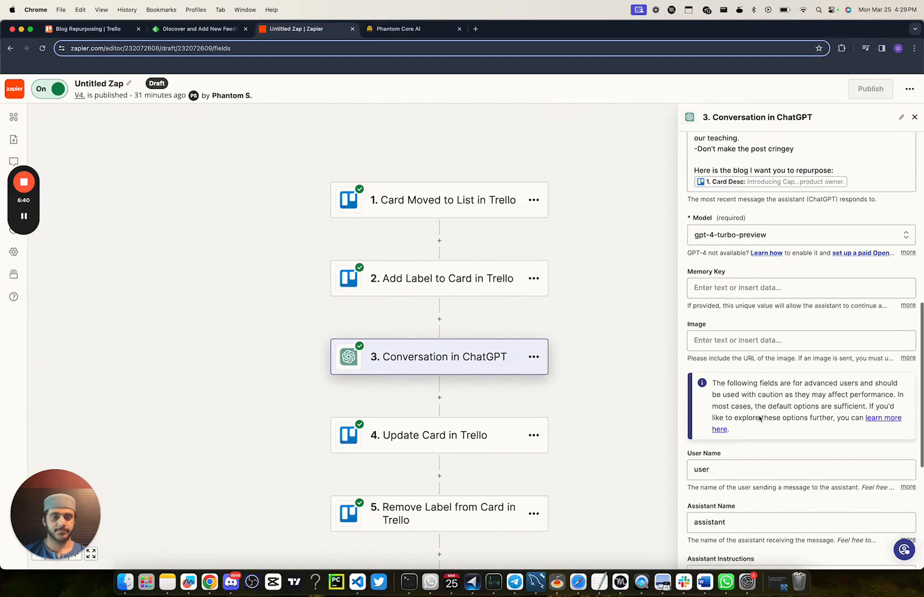
pyautogui.scroll(-10, 757, 390)
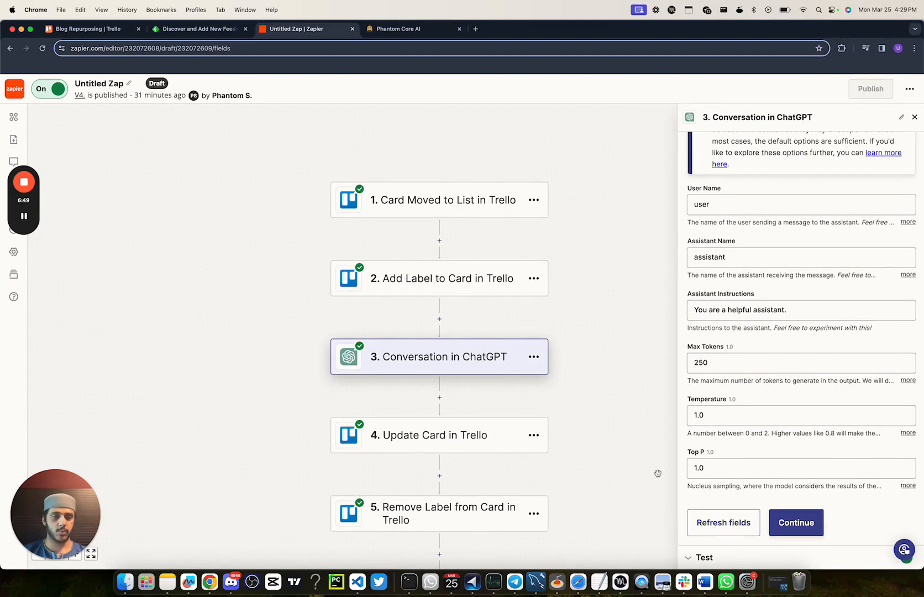
# Step: Set Max Tokens to 1000 in the ChatGPT conversation step and continue to its test section
pyautogui.click(731, 360)
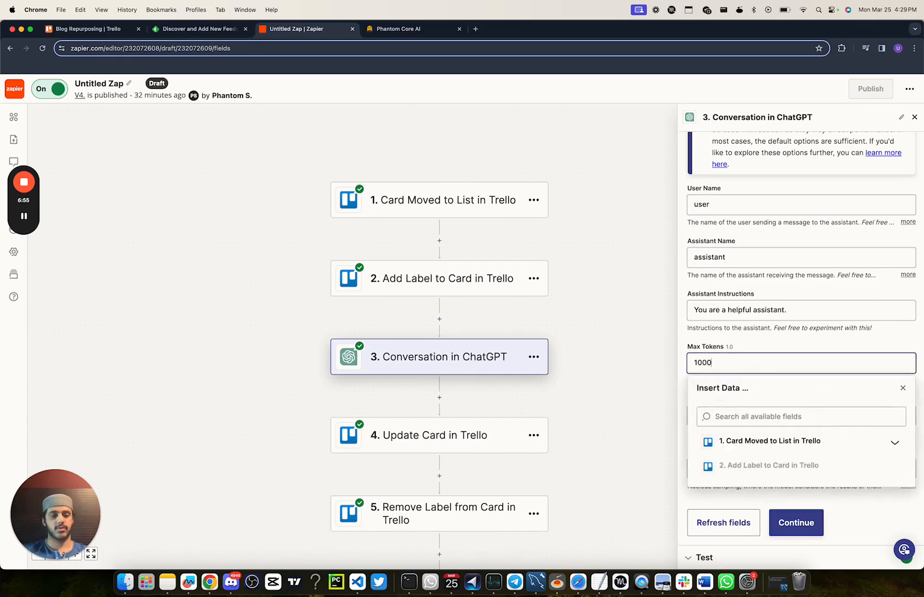
pyautogui.write('1000')
pyautogui.click(878, 341)
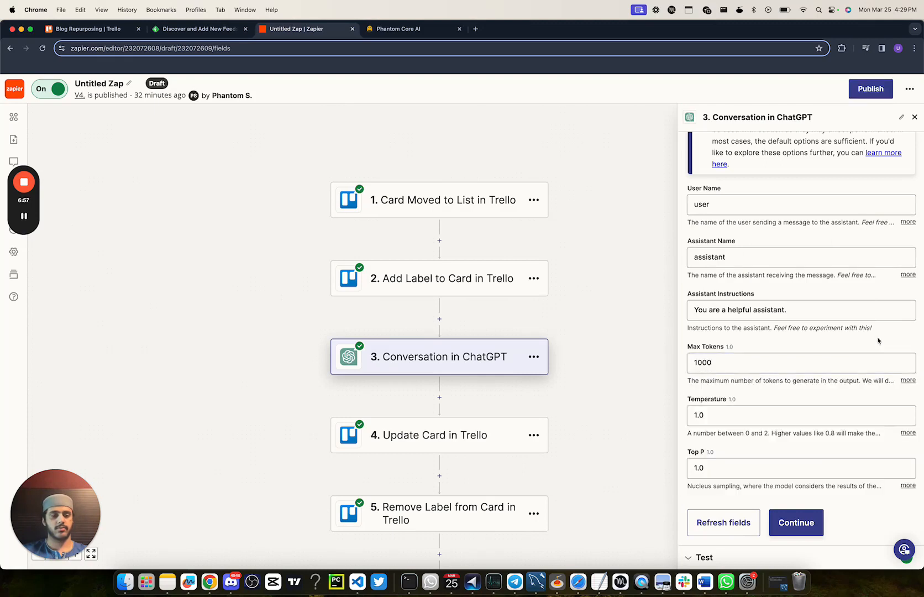
pyautogui.click(789, 524)
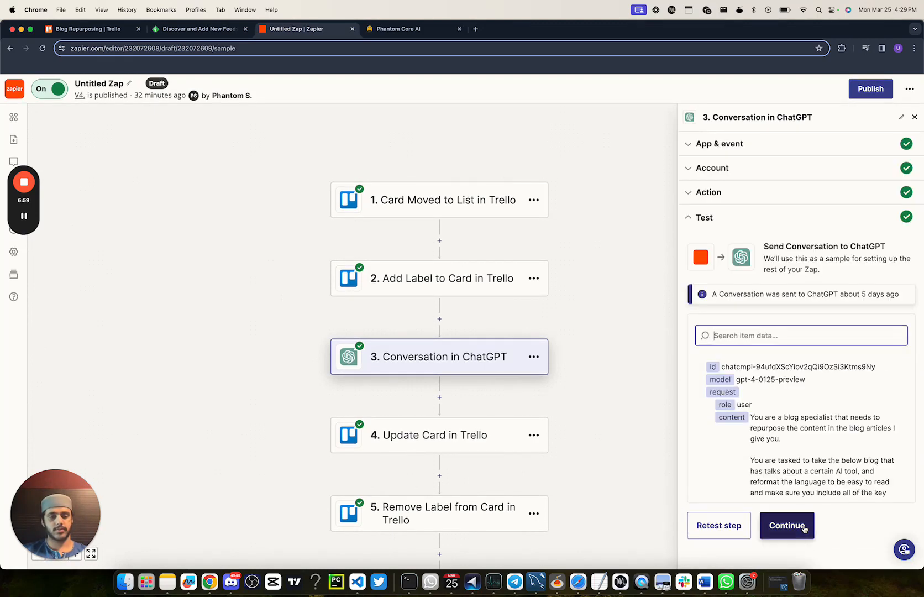
# Step: Move on to the Update Card in Trello step and review its action fields
pyautogui.click(790, 526)
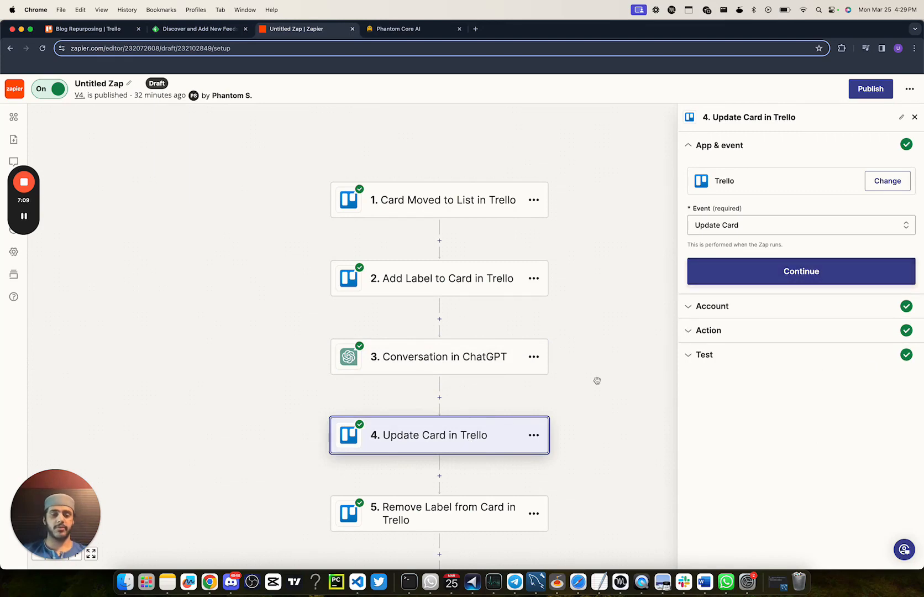
pyautogui.click(728, 330)
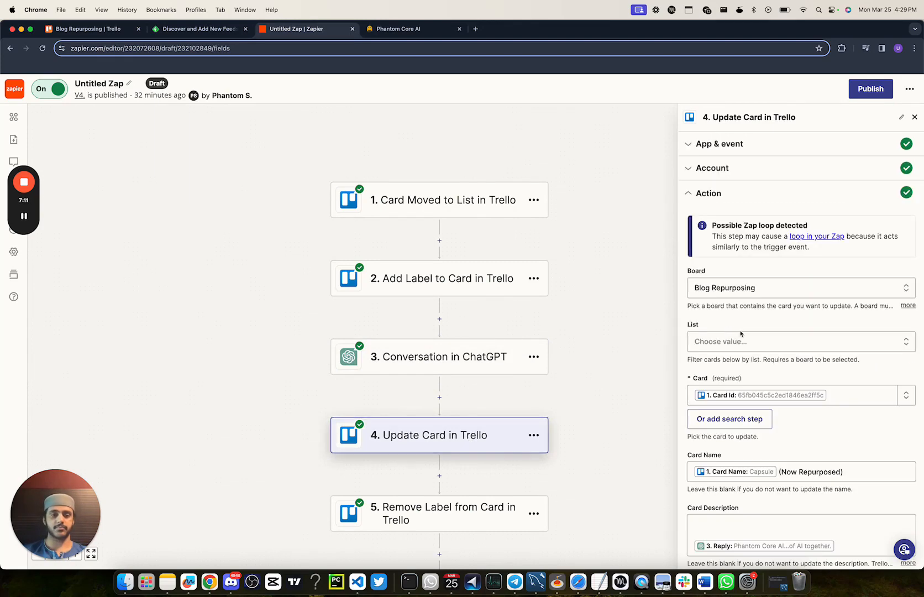
pyautogui.scroll(-5, 740, 333)
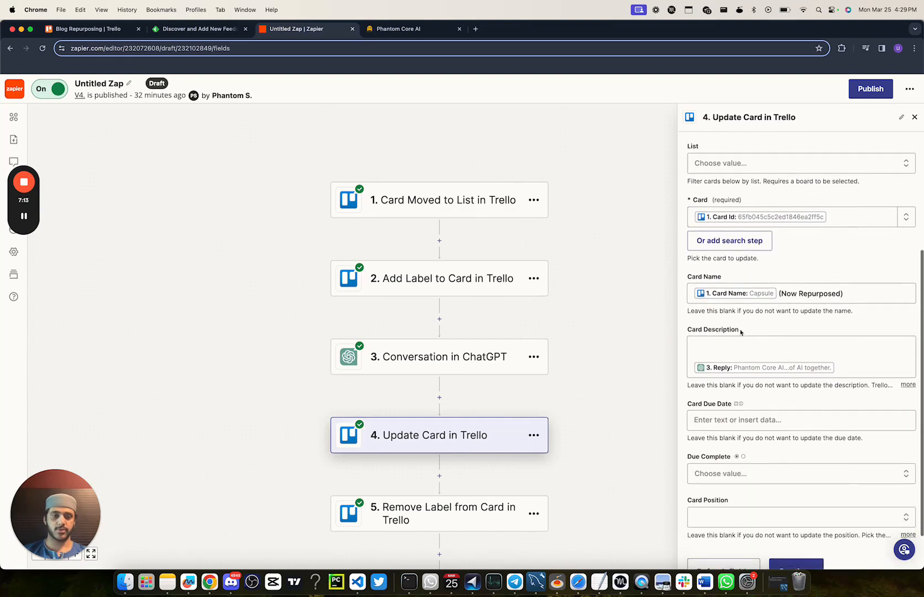
pyautogui.scroll(2, 740, 331)
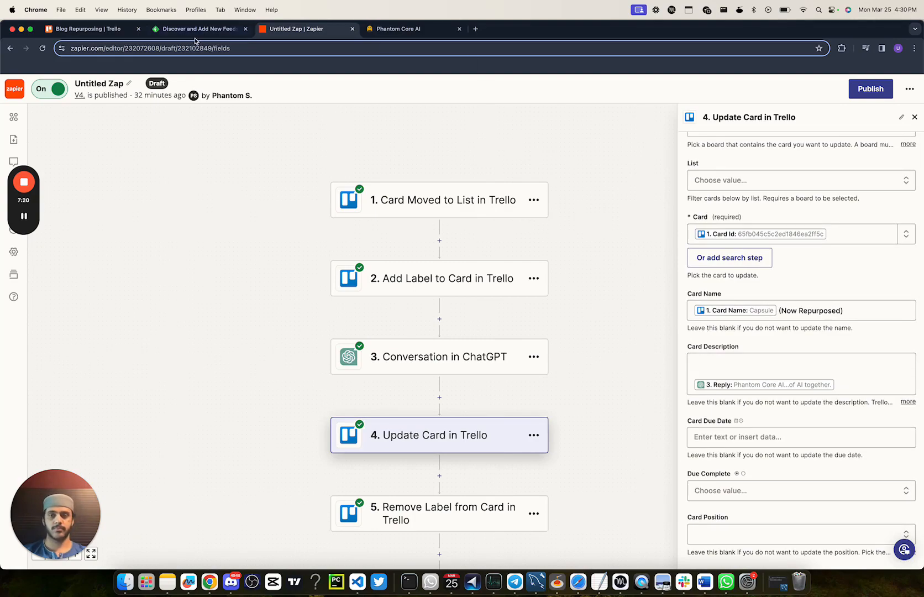
# Step: Check the Trello board, return to Zapier to review the Update Card fields, and continue to the step's test section
pyautogui.click(97, 28)
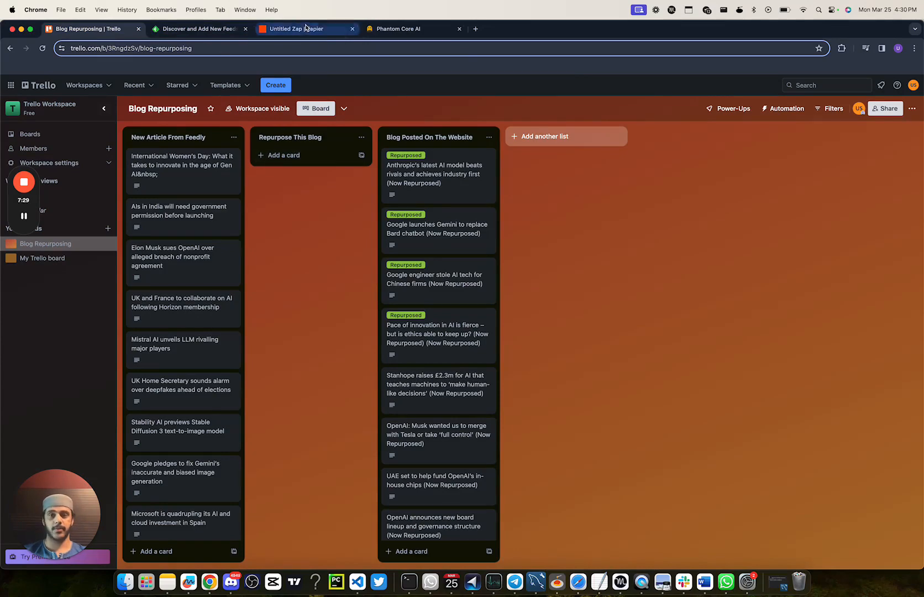
pyautogui.click(326, 31)
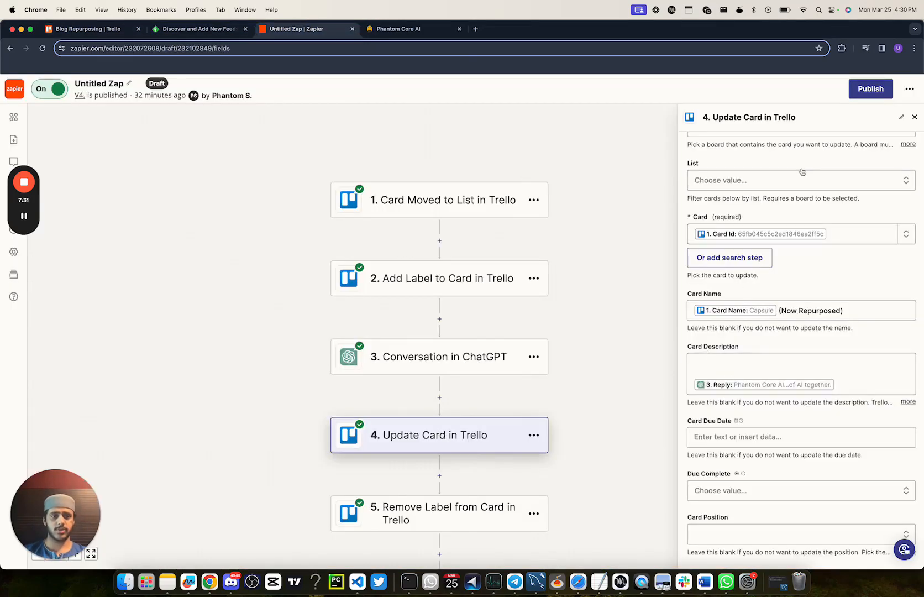
pyautogui.scroll(3, 749, 271)
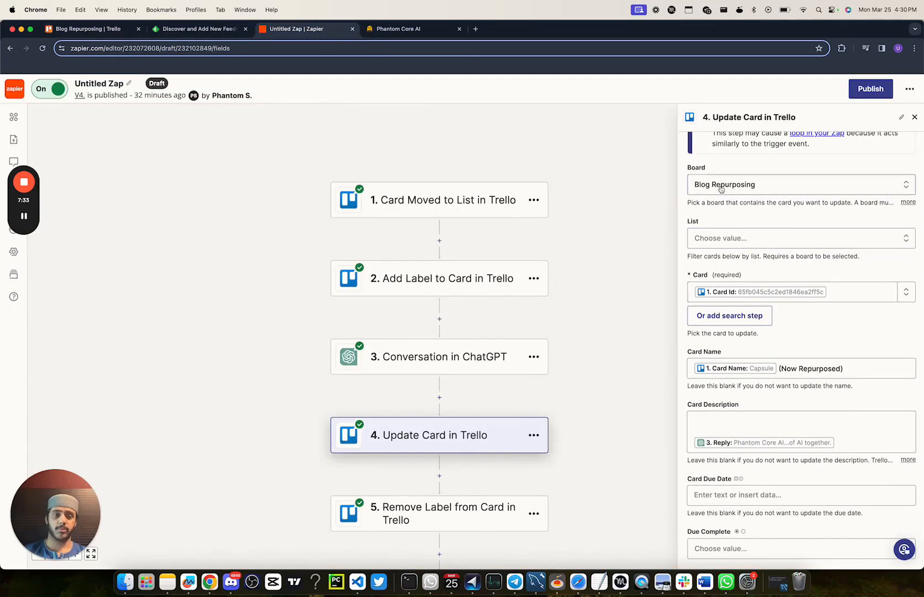
pyautogui.scroll(-3, 748, 285)
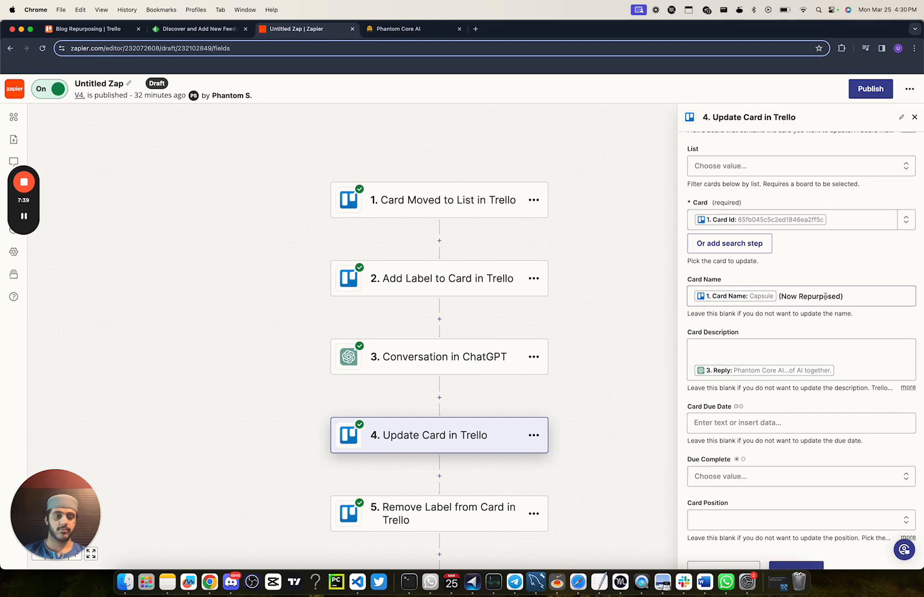
pyautogui.scroll(-2, 739, 298)
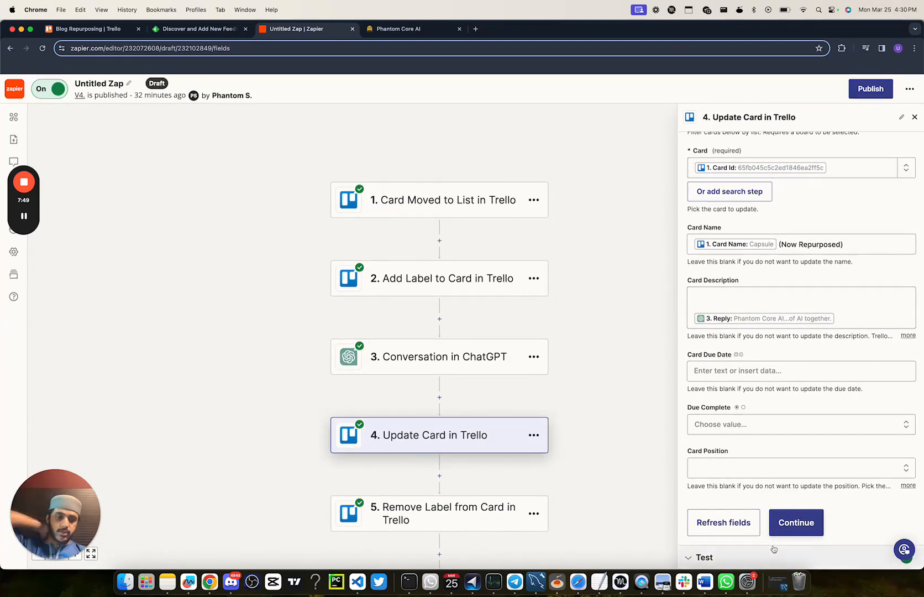
pyautogui.click(789, 525)
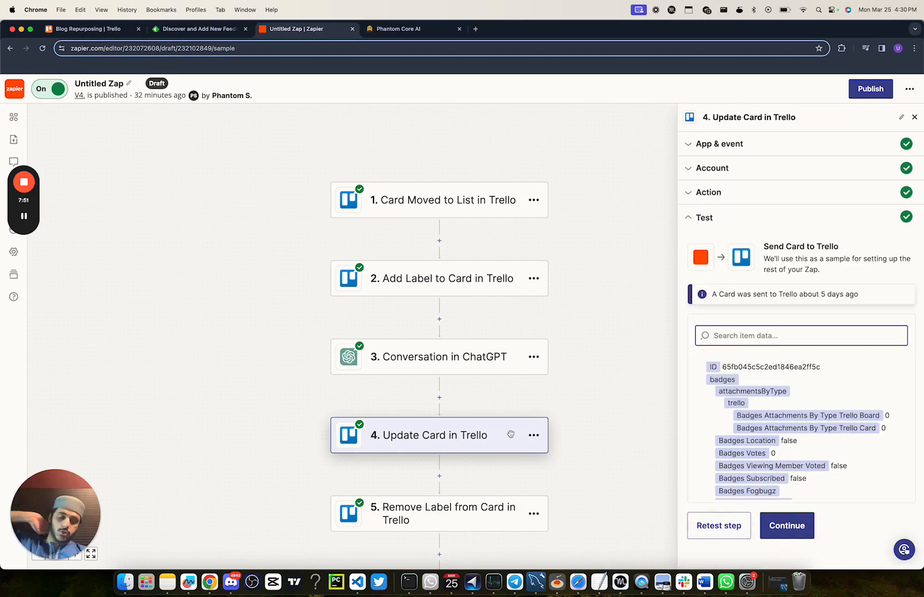
# Step: Review the action fields of the Remove Label from Card step and the final Add Label to Card step
pyautogui.click(413, 518)
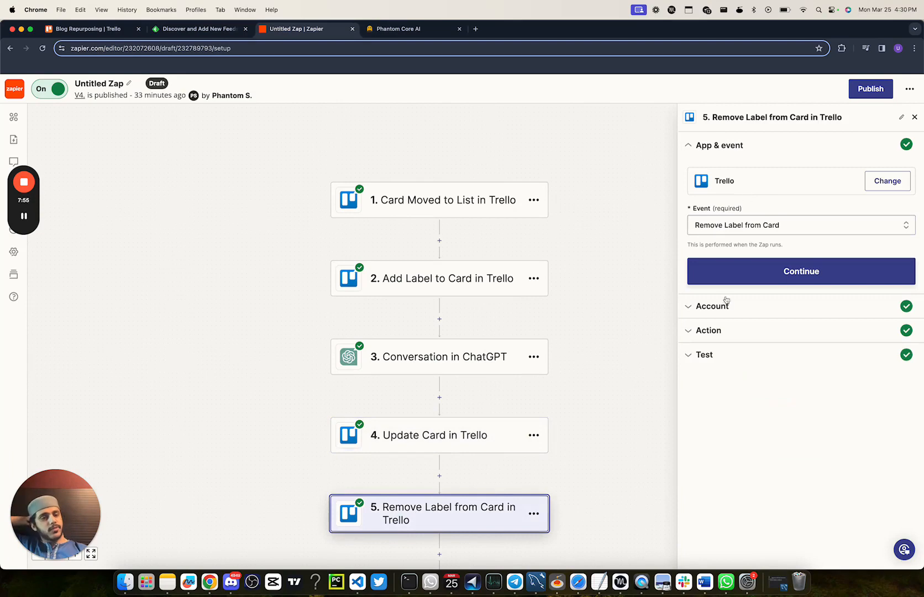
pyautogui.click(720, 327)
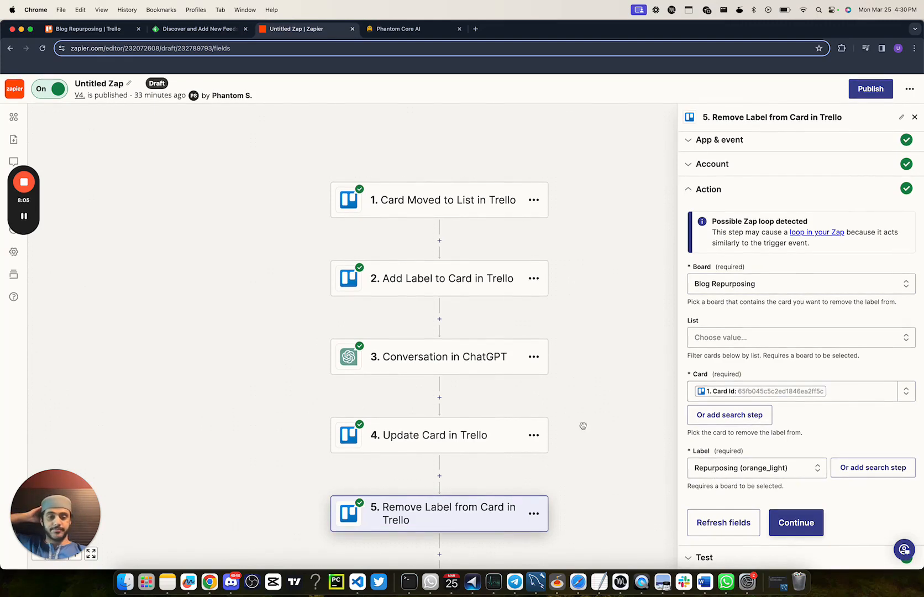
pyautogui.scroll(-1, 511, 319)
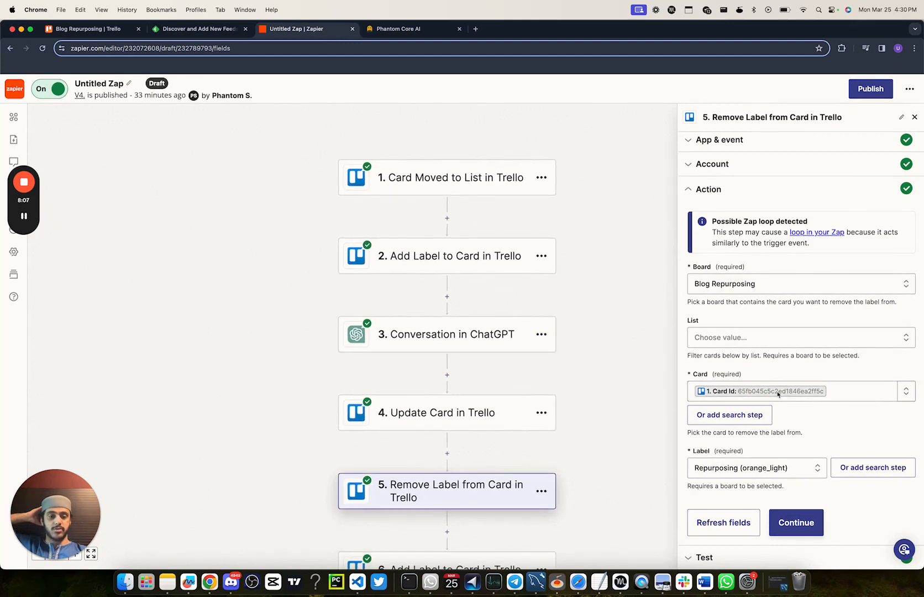
pyautogui.scroll(-4, 643, 393)
pyautogui.click(547, 477)
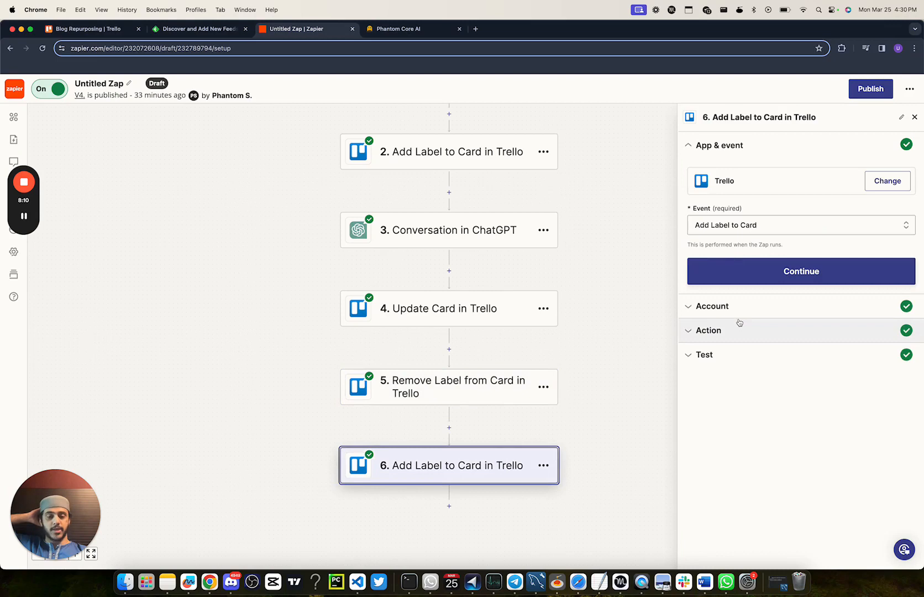
pyautogui.click(736, 328)
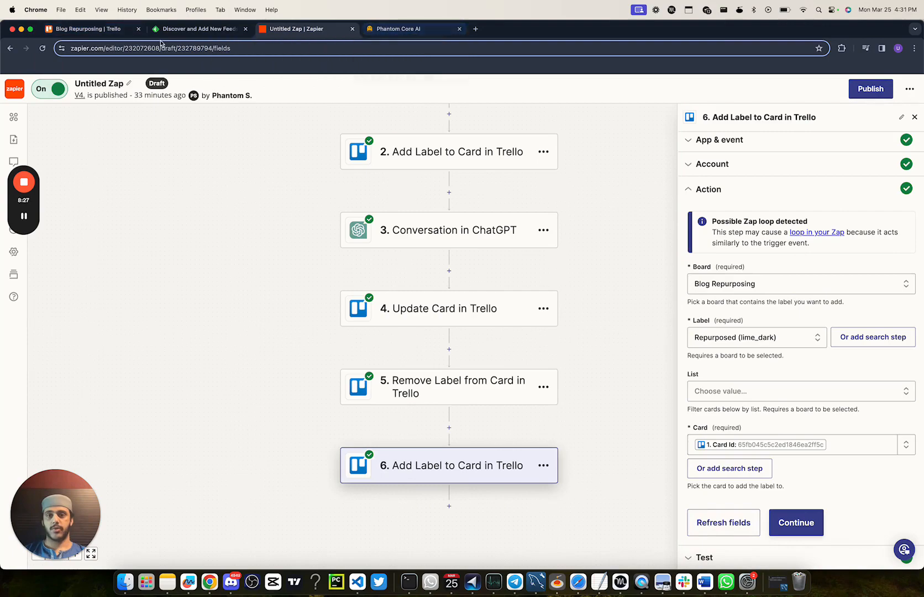
# Step: Look at the Trello board, switch to the Phantom Core AI website and reload its articles page to view the article list
pyautogui.click(94, 28)
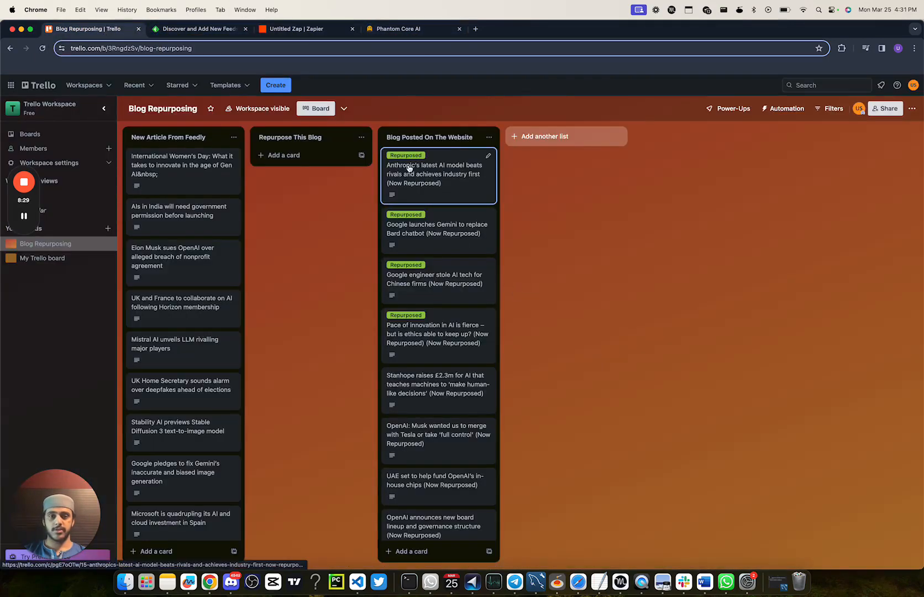
pyautogui.click(405, 28)
pyautogui.click(42, 49)
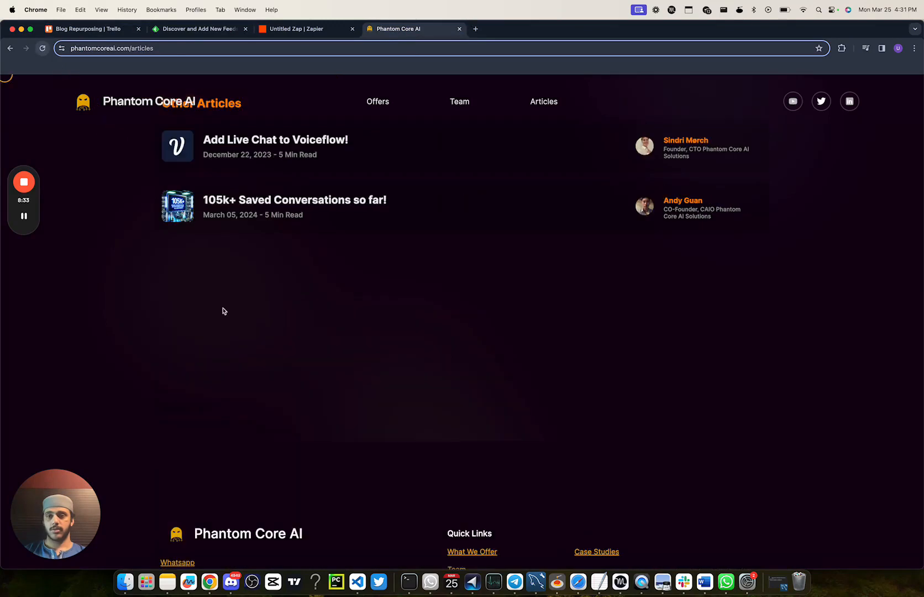
pyautogui.scroll(3, 242, 347)
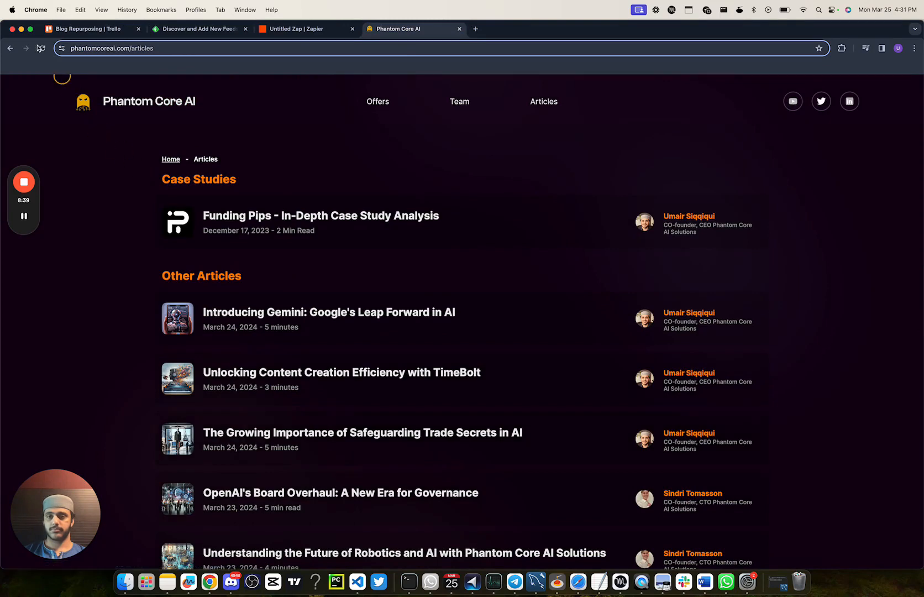
pyautogui.click(41, 48)
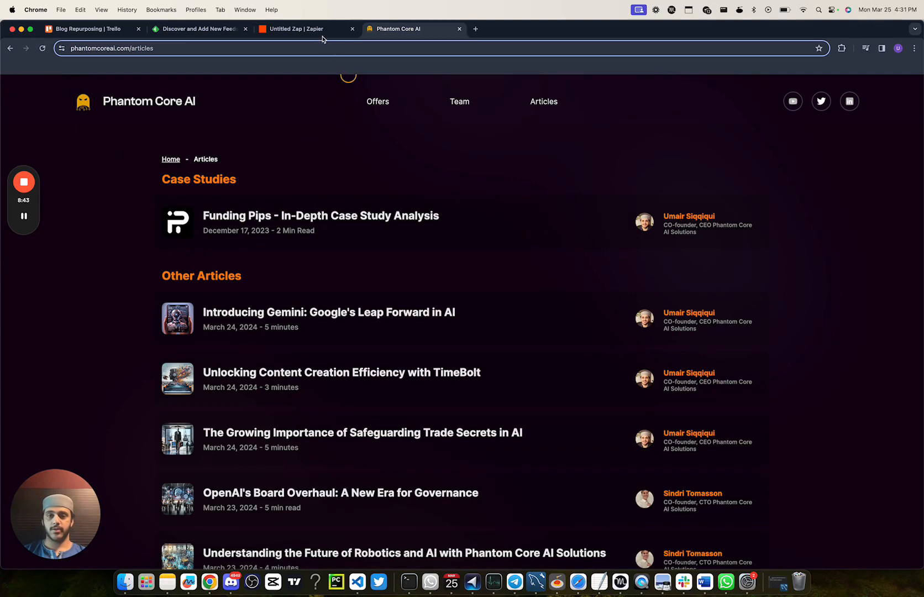
# Step: Check the Trello board again, then open the website article "Introducing Gemini: Google's Leap Forward in AI" and read it through
pyautogui.click(97, 29)
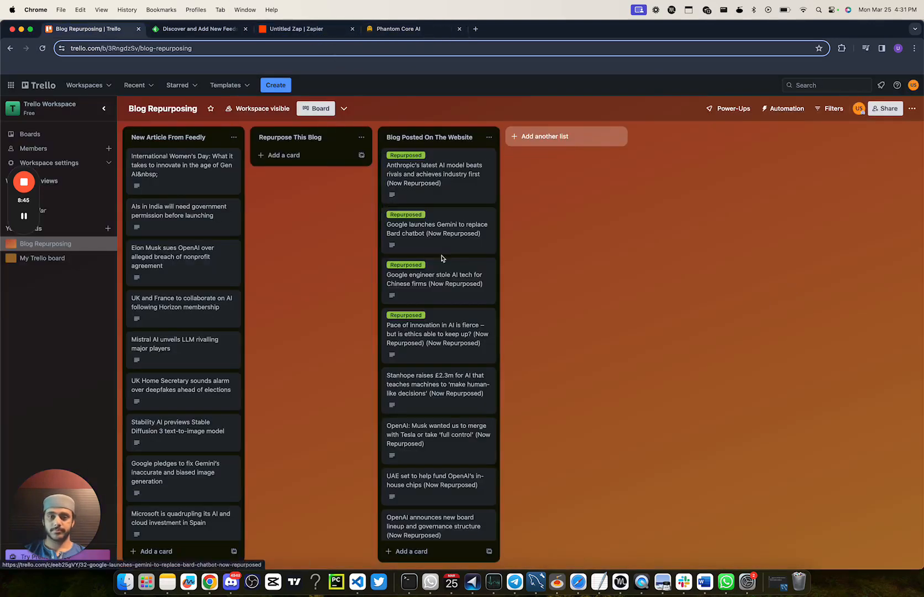
pyautogui.click(420, 33)
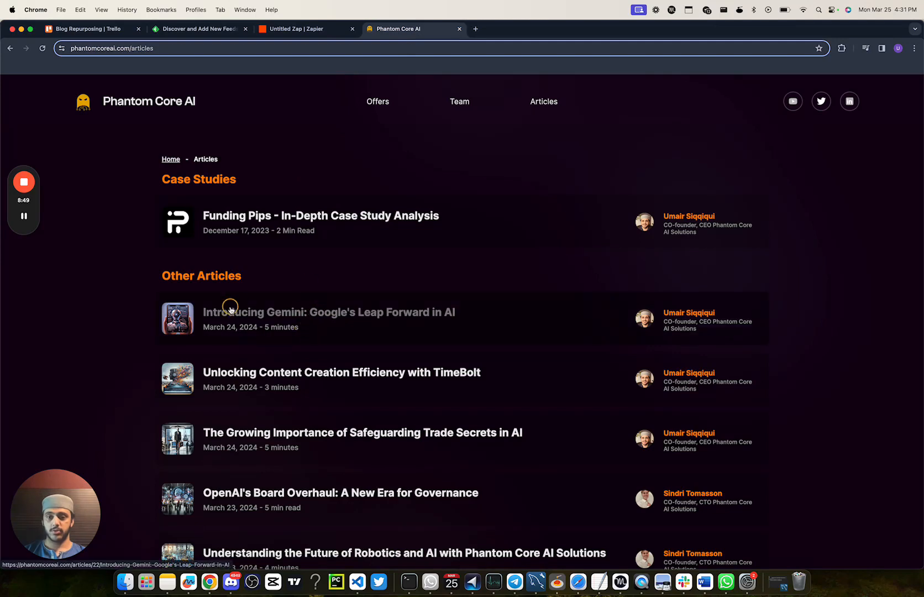
pyautogui.click(319, 314)
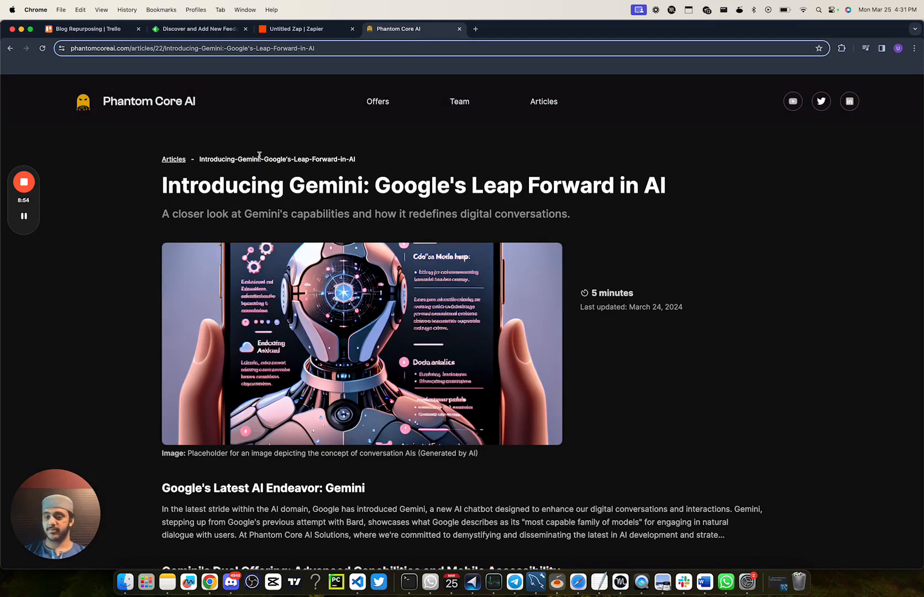
pyautogui.scroll(-3, 395, 254)
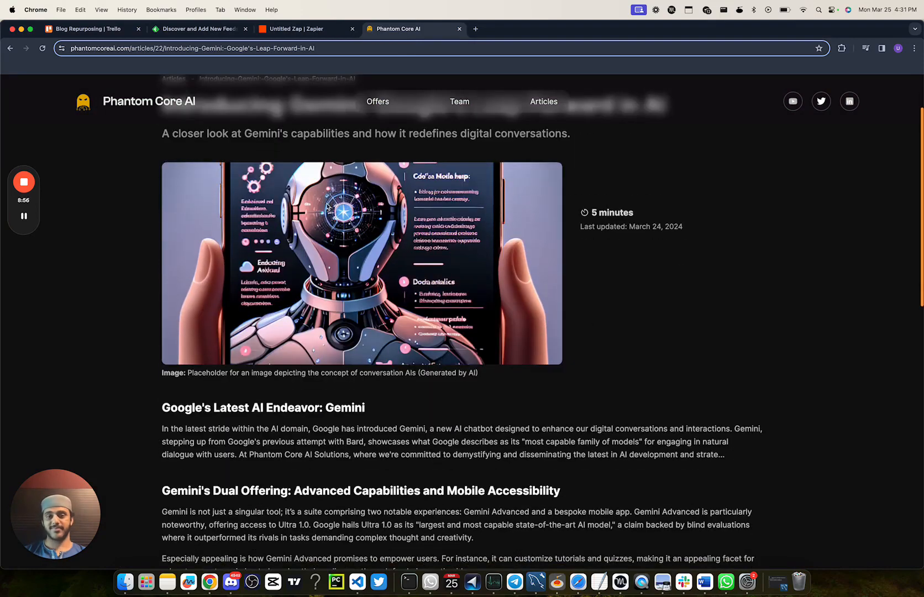
pyautogui.scroll(-15, 406, 280)
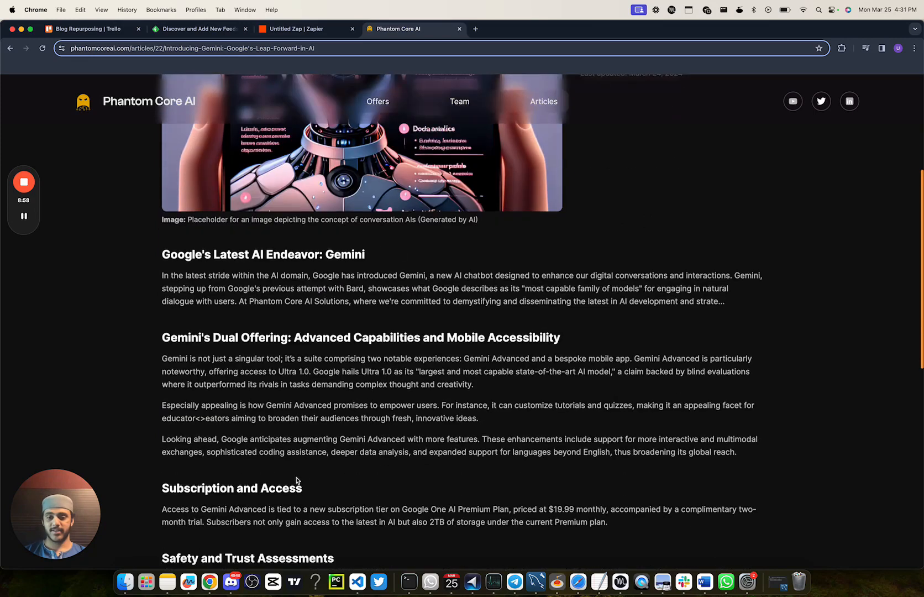
pyautogui.scroll(-7, 259, 296)
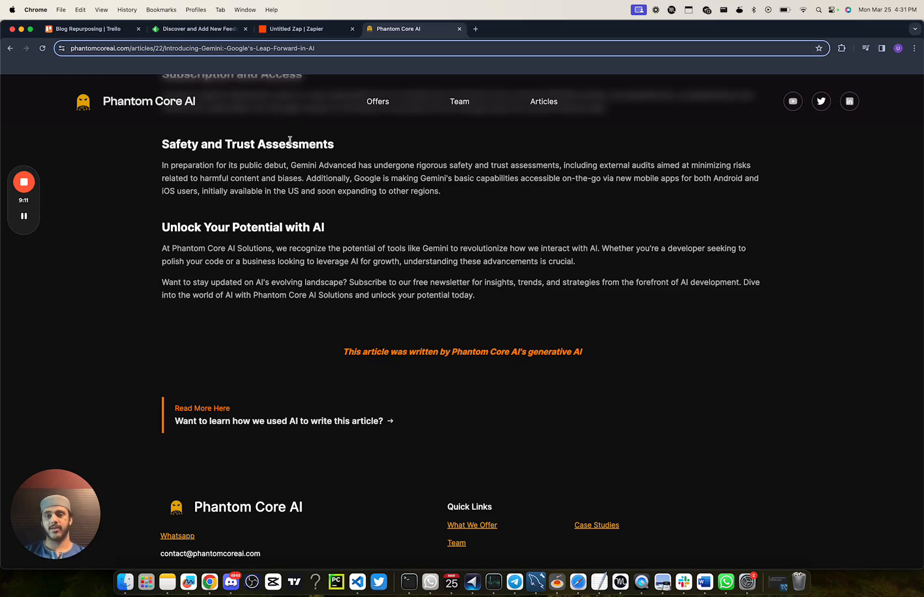
# Step: Move Trello's "OpenAI announces new board lineup and governance structure" card to Blog Posted On The Website and refresh the Website Zap's run list
pyautogui.click(82, 30)
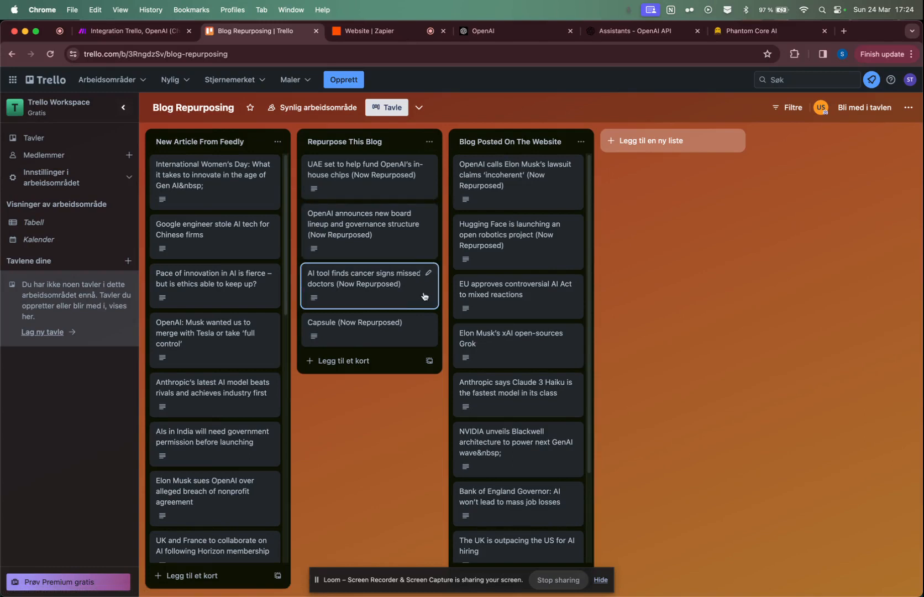
pyautogui.moveTo(385, 237); pyautogui.dragTo(511, 201)
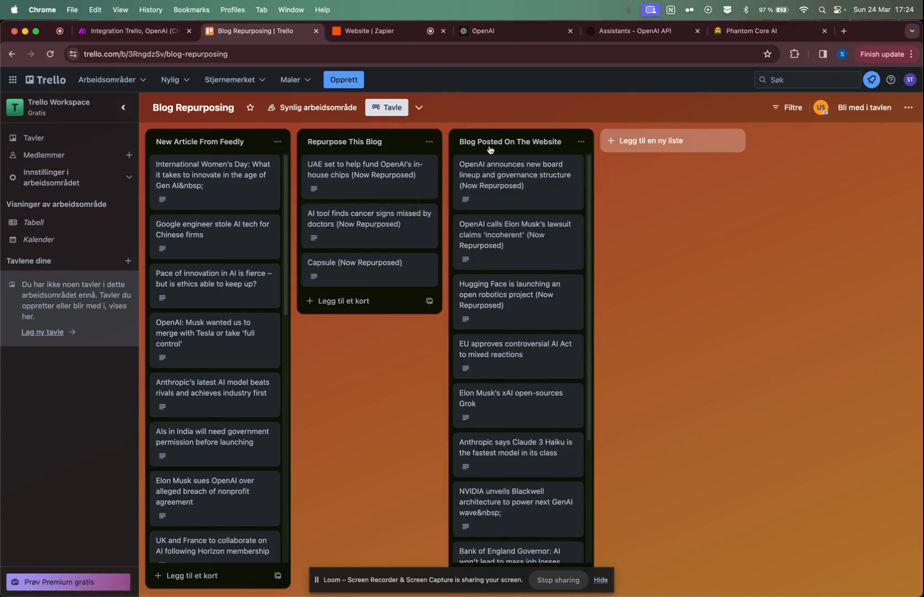
pyautogui.click(367, 31)
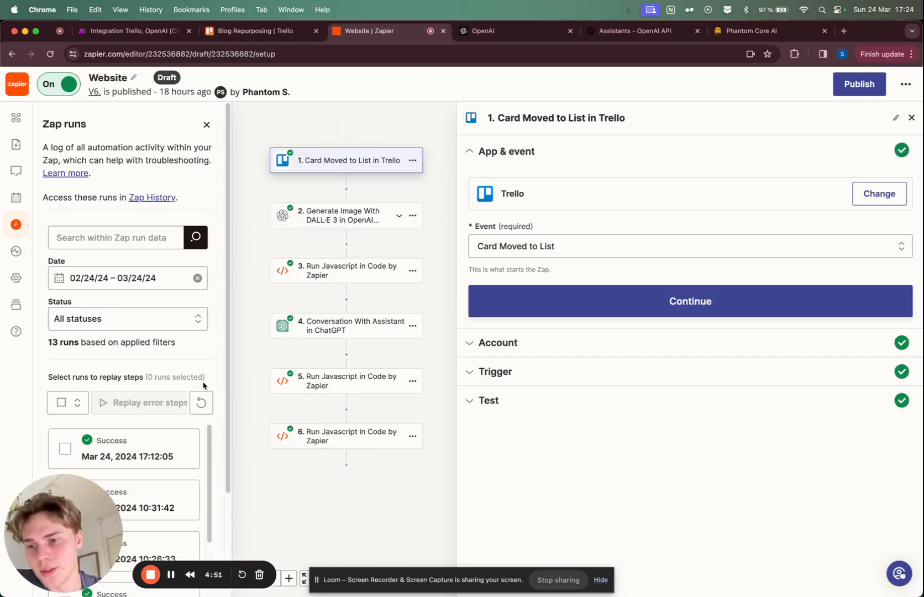
pyautogui.click(202, 401)
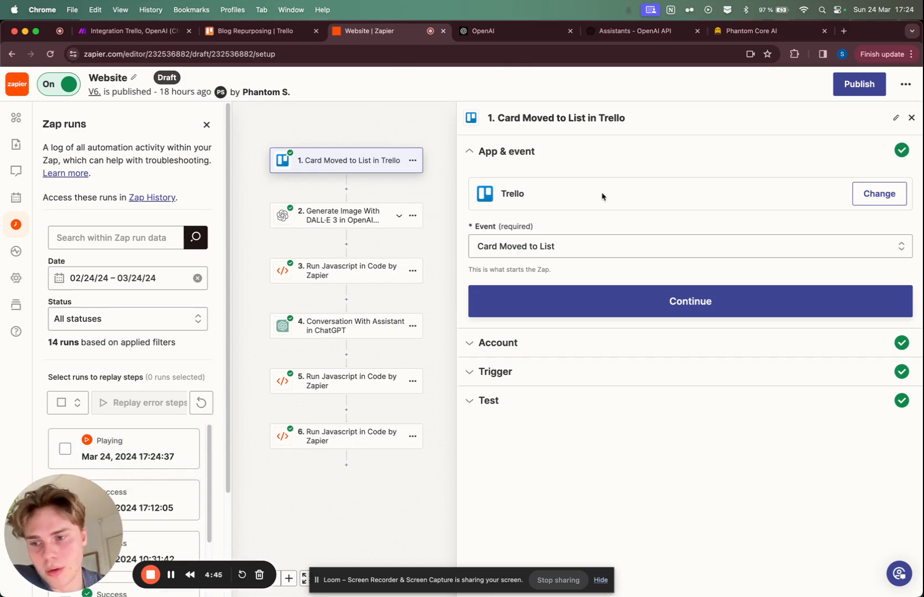
# Step: Review the Card Moved to List trigger's account, board and list settings, and compare them with the Trello board
pyautogui.click(580, 299)
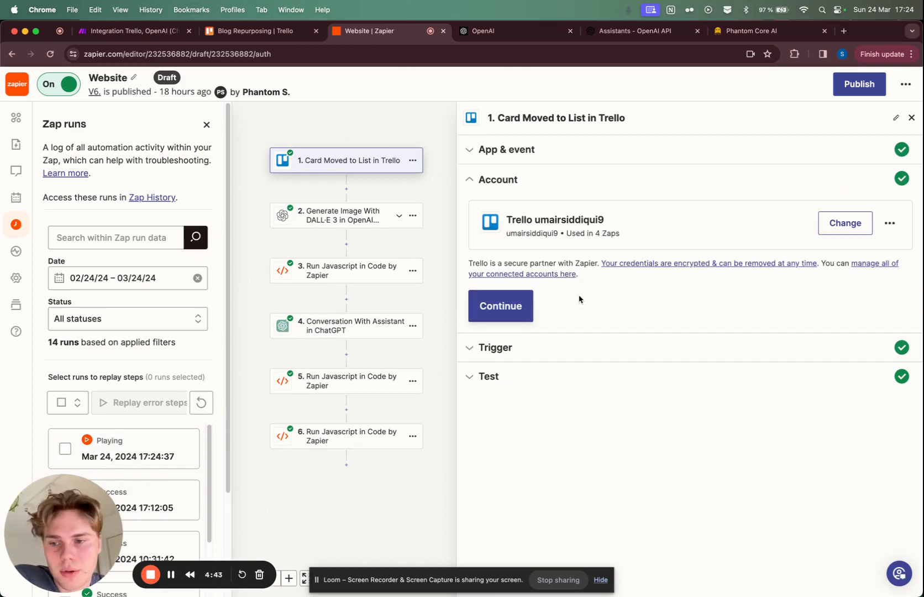
pyautogui.click(527, 310)
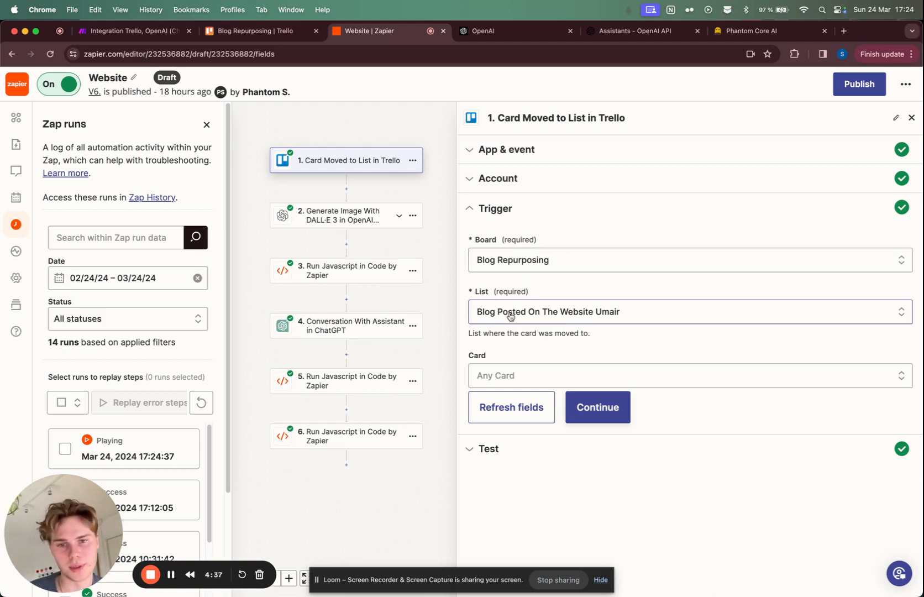
pyautogui.click(254, 31)
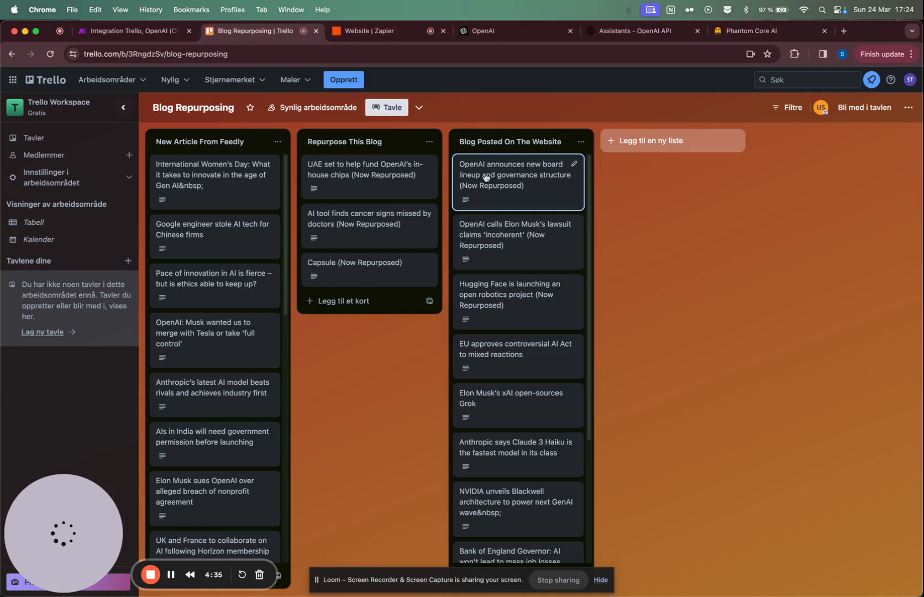
# Step: Return to the Website Zap and review the account, prompt and image settings of the Generate Image With DALL·E 3 step
pyautogui.click(369, 31)
pyautogui.click(371, 218)
pyautogui.click(587, 302)
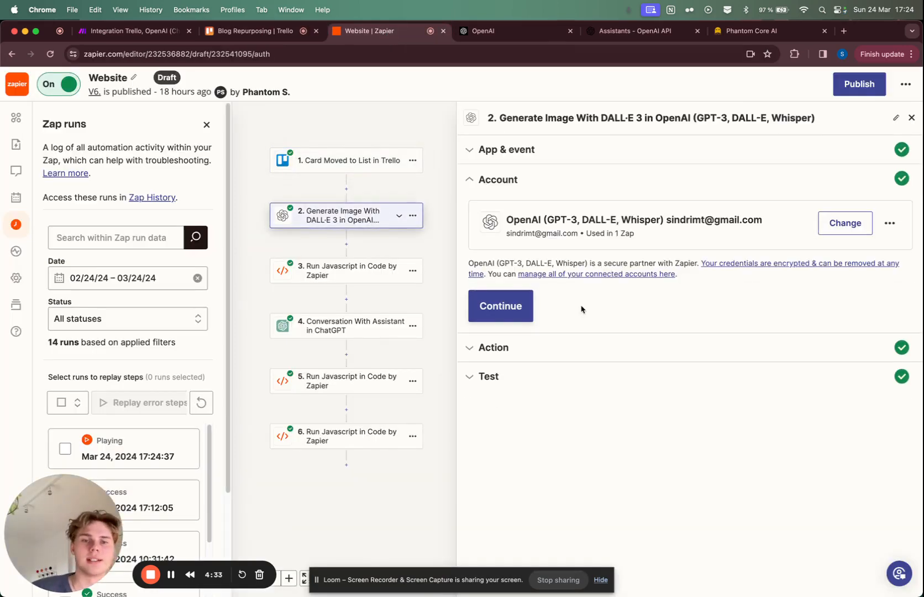
pyautogui.click(500, 306)
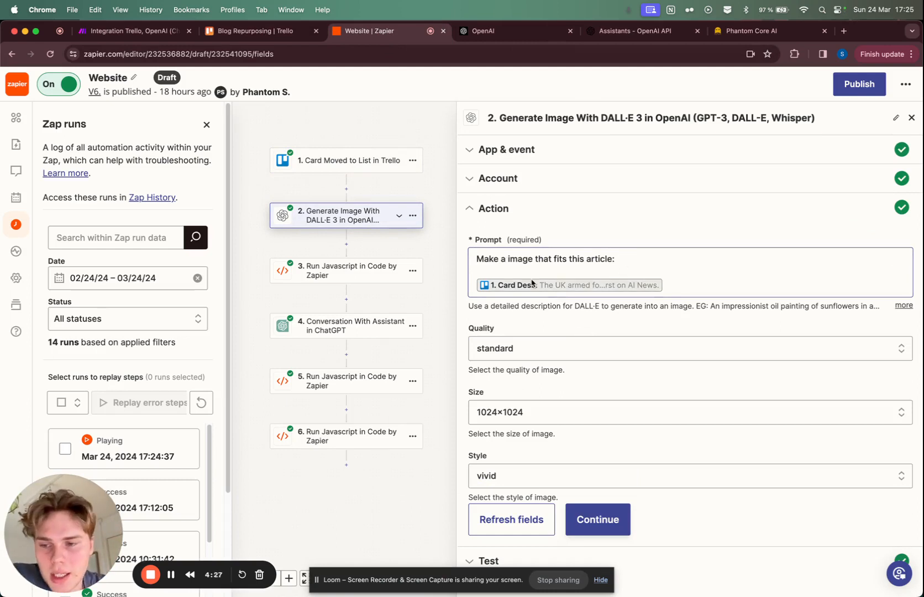
pyautogui.click(603, 291)
pyautogui.click(666, 220)
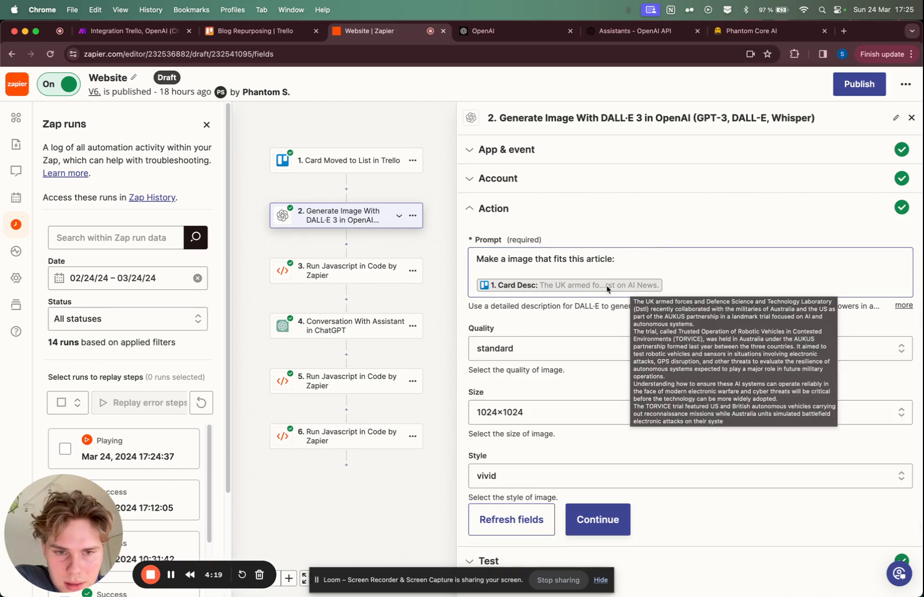
# Step: Open the Run Javascript step after the DALL·E 3 step and review its fileUrl and fileName inputs and its upload-image code
pyautogui.click(369, 274)
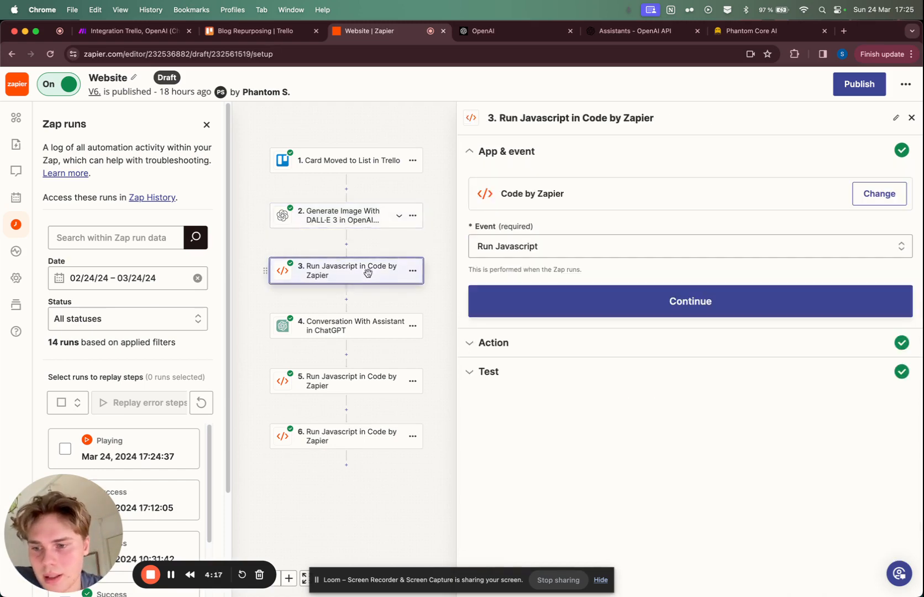
pyautogui.click(552, 294)
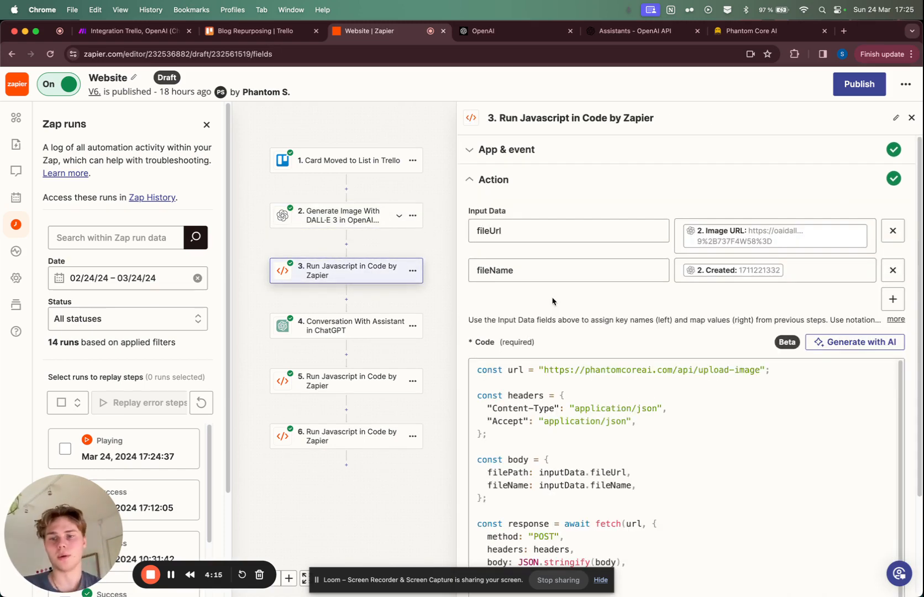
pyautogui.scroll(-5, 552, 301)
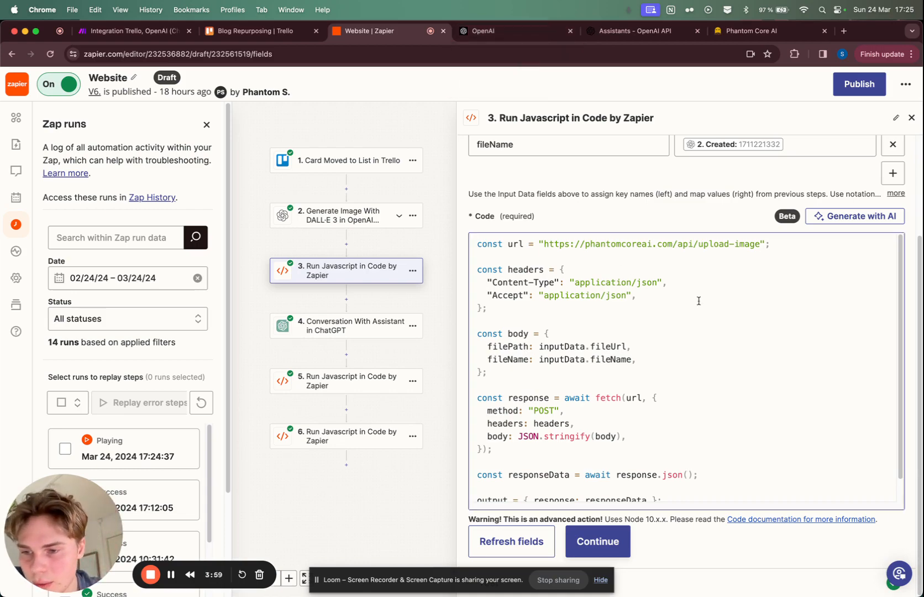
# Step: Switch to VS Code and examine how the upload-image route.ts fetches the image and uploads it to Supabase storage
pyautogui.hotkey('ctrl', 'Right')
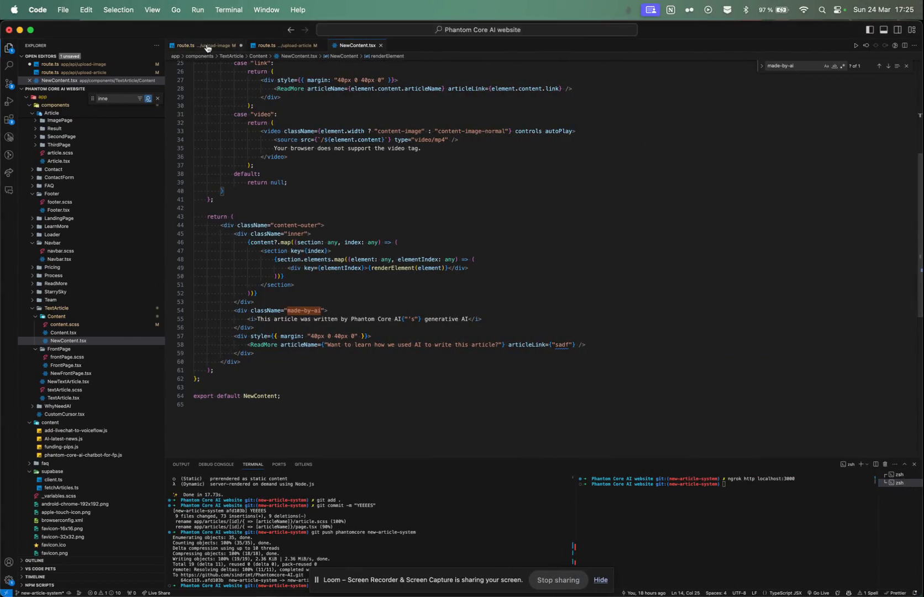
pyautogui.click(207, 46)
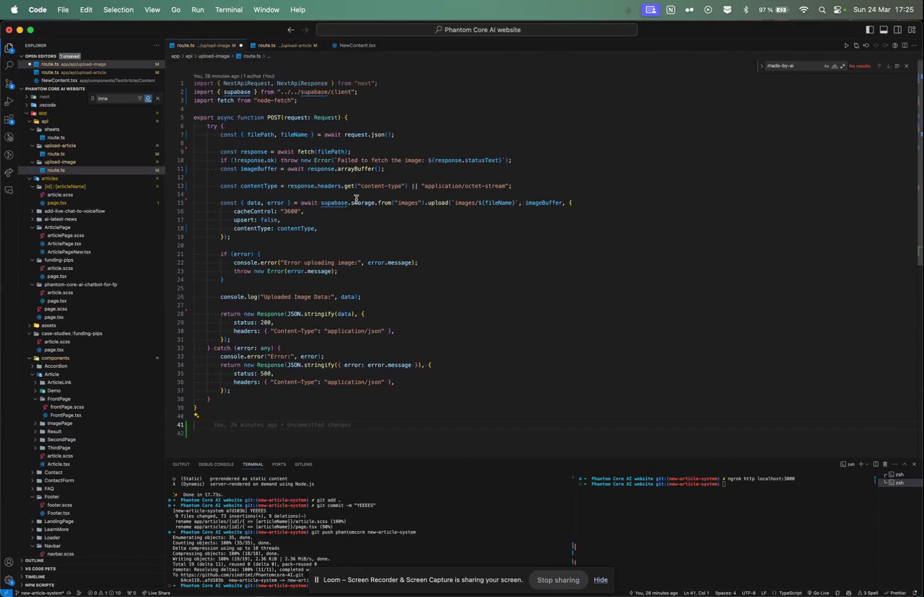
pyautogui.moveTo(384, 206)
# Step: Return to the Website Zap, open the Conversation With Assistant step's account settings, and check the Website blog assistant in OpenAI
pyautogui.hotkey('ctrl', 'Left')
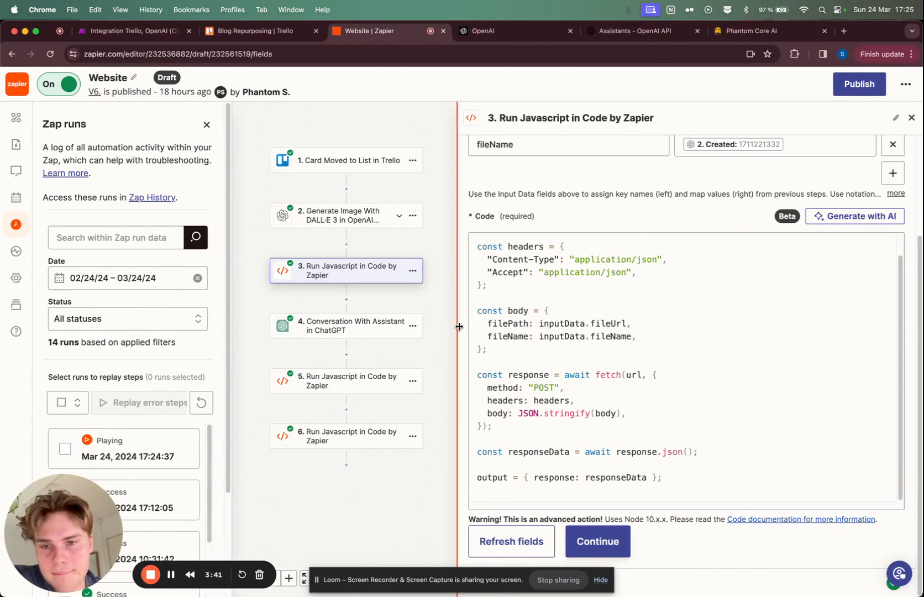
pyautogui.click(366, 331)
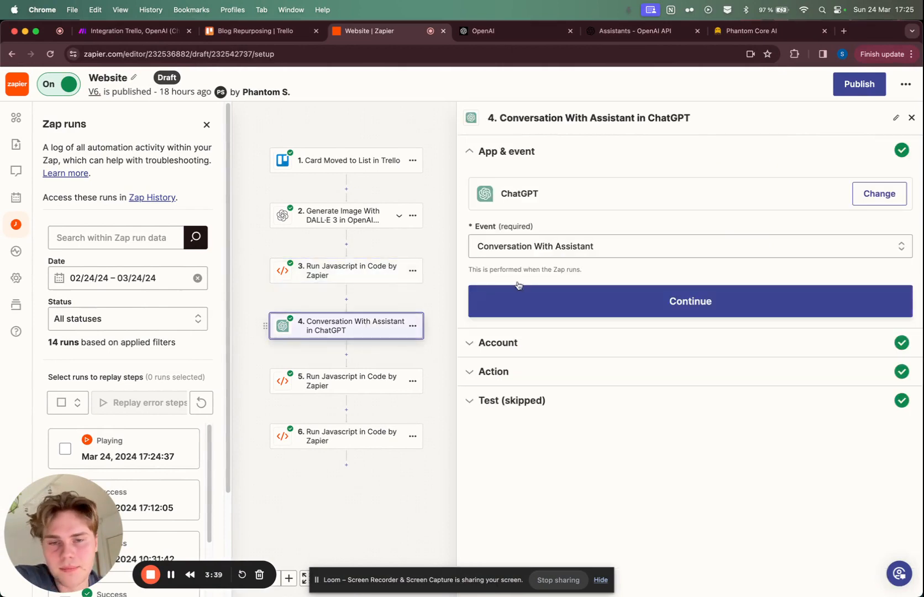
pyautogui.click(598, 301)
pyautogui.click(635, 31)
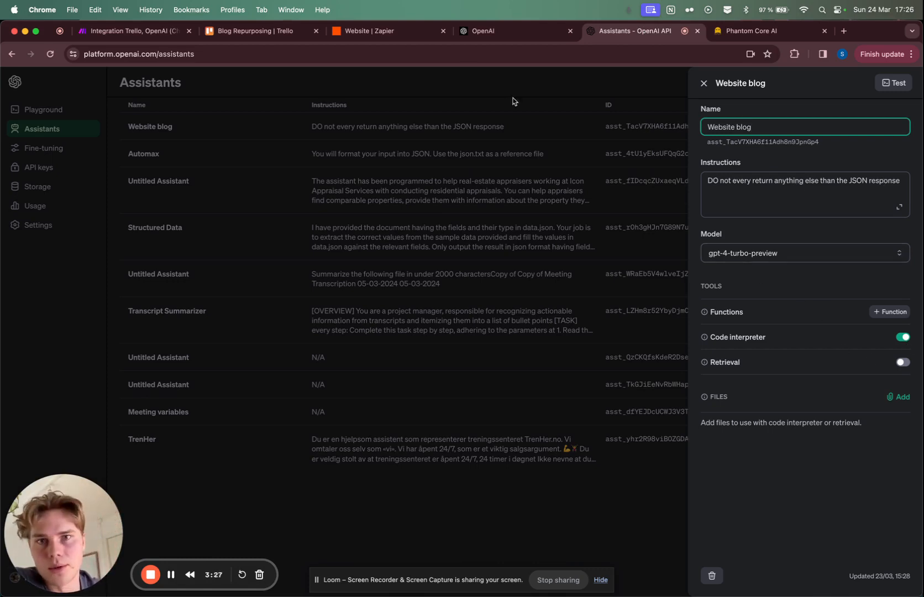
# Step: Return to the Website Zap and read through the message prompt of the Conversation With Assistant step
pyautogui.click(360, 28)
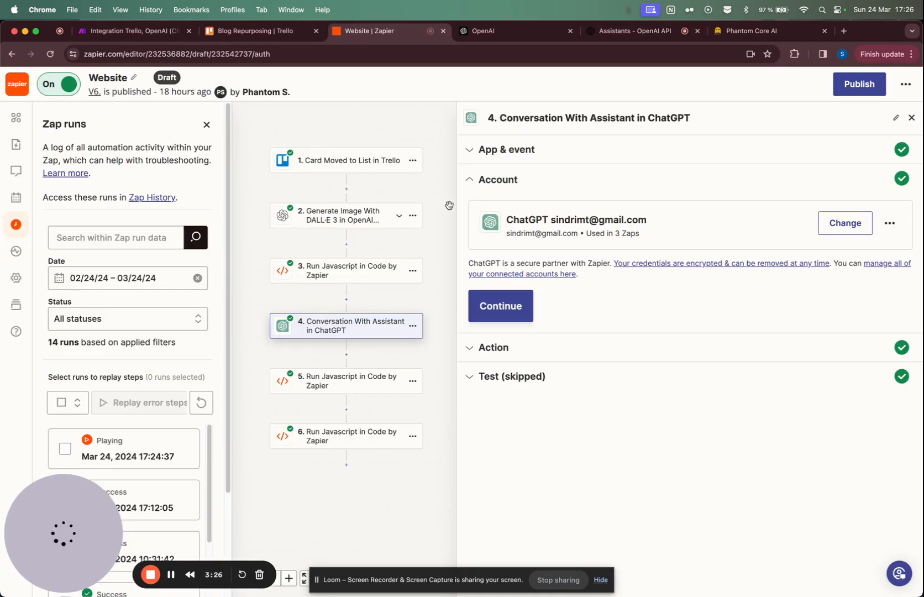
pyautogui.click(500, 306)
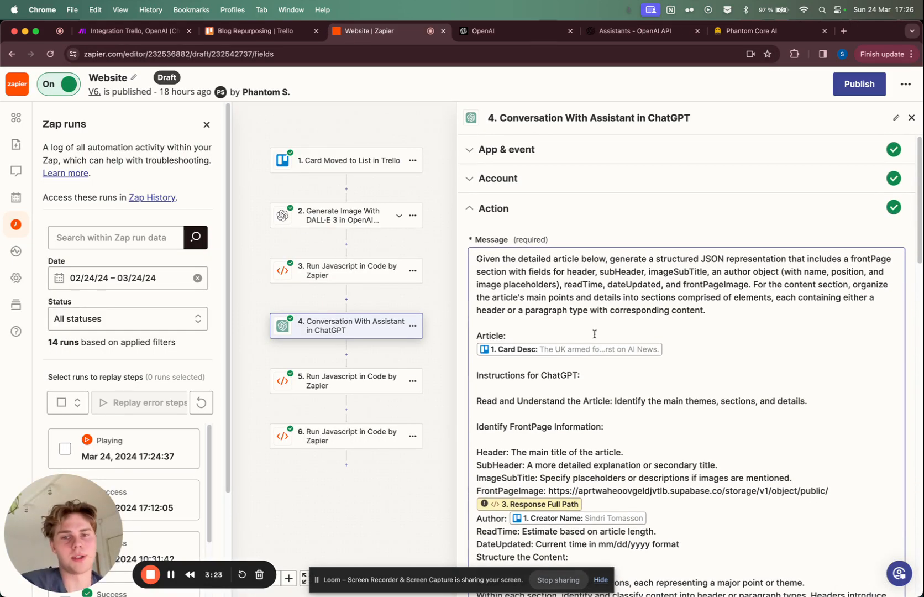
pyautogui.scroll(-1, 661, 294)
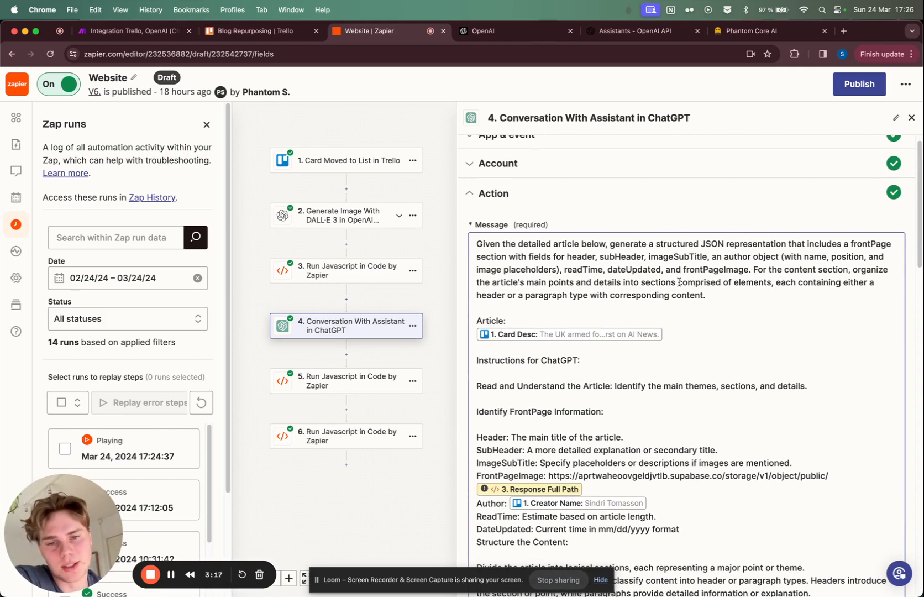
pyautogui.scroll(-2, 681, 307)
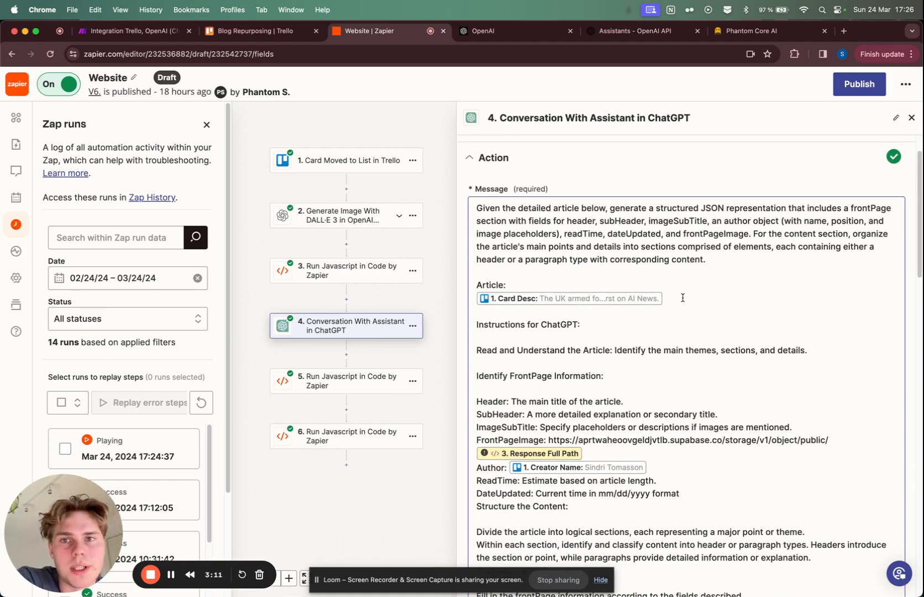
pyautogui.scroll(-5, 682, 297)
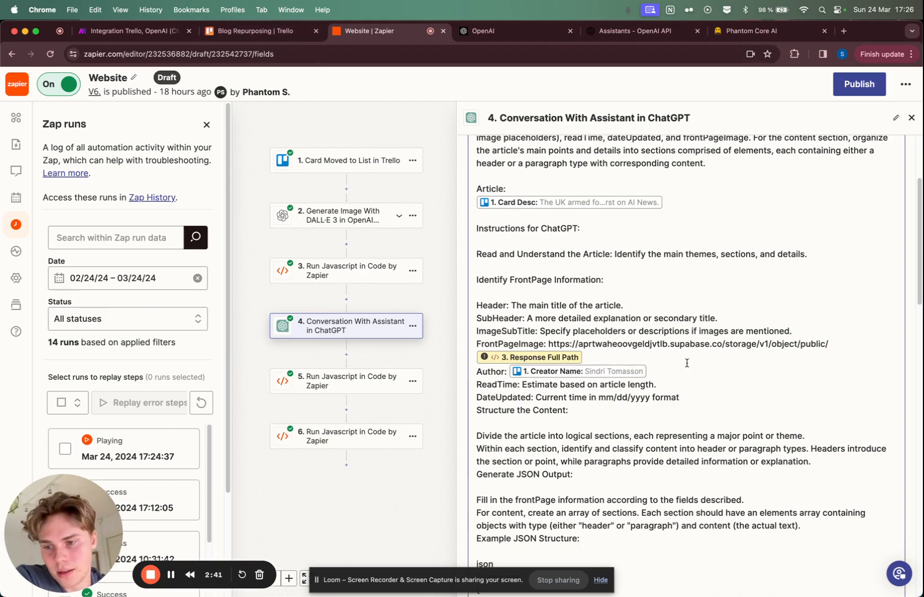
pyautogui.scroll(-2, 685, 363)
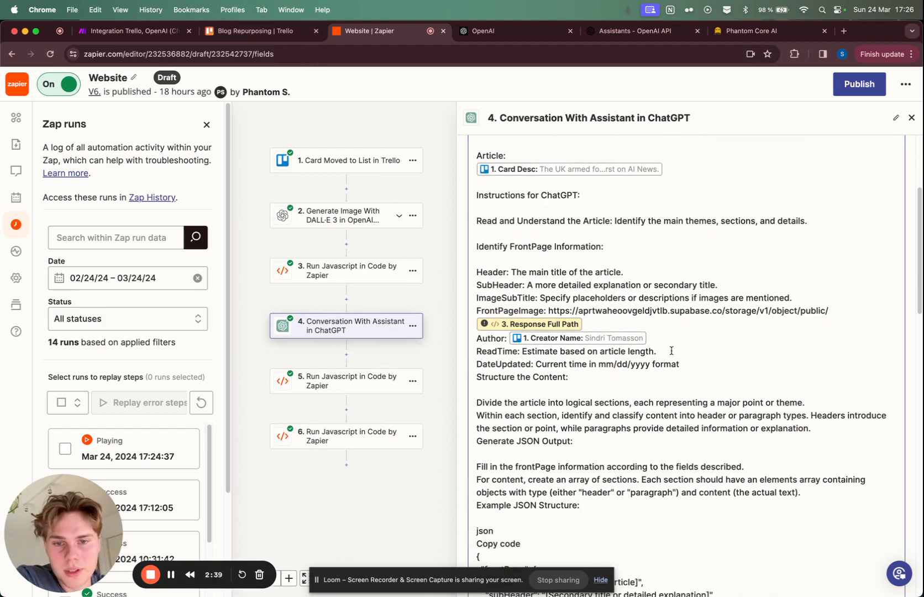
pyautogui.scroll(-10, 671, 351)
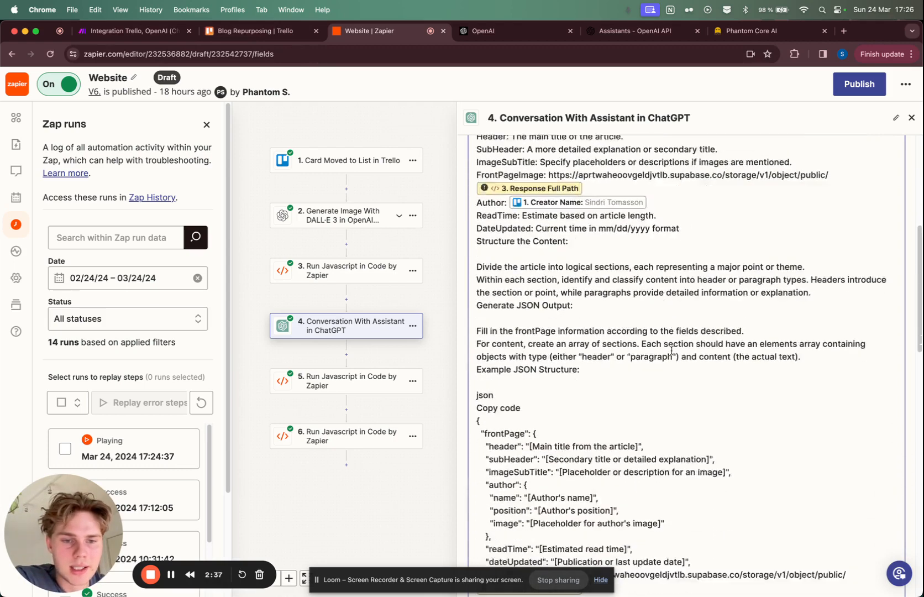
pyautogui.scroll(-1, 545, 334)
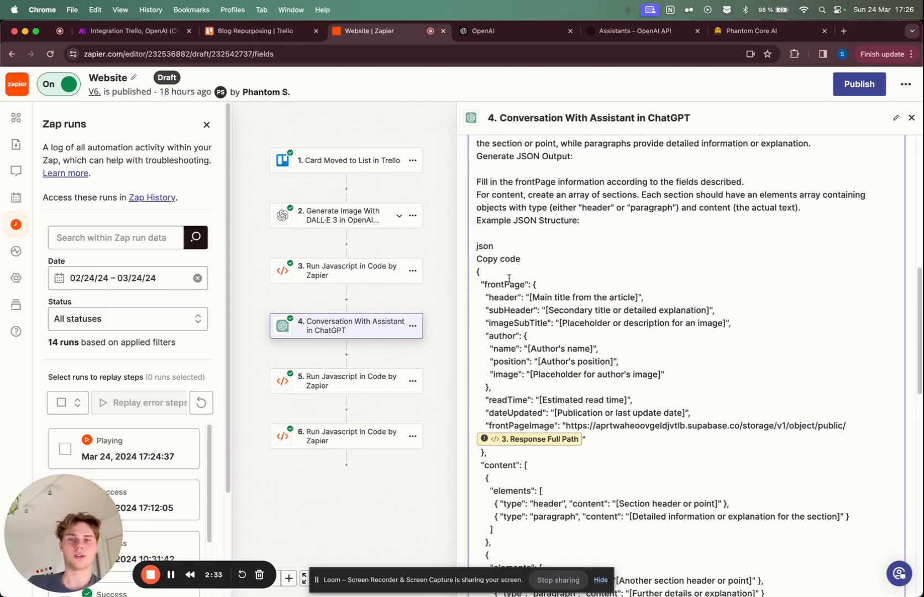
# Step: Examine the prompt's example JSON structure, highlighting its frontPage section and clearing the selection again
pyautogui.scroll(-5, 508, 277)
pyautogui.scroll(4, 508, 278)
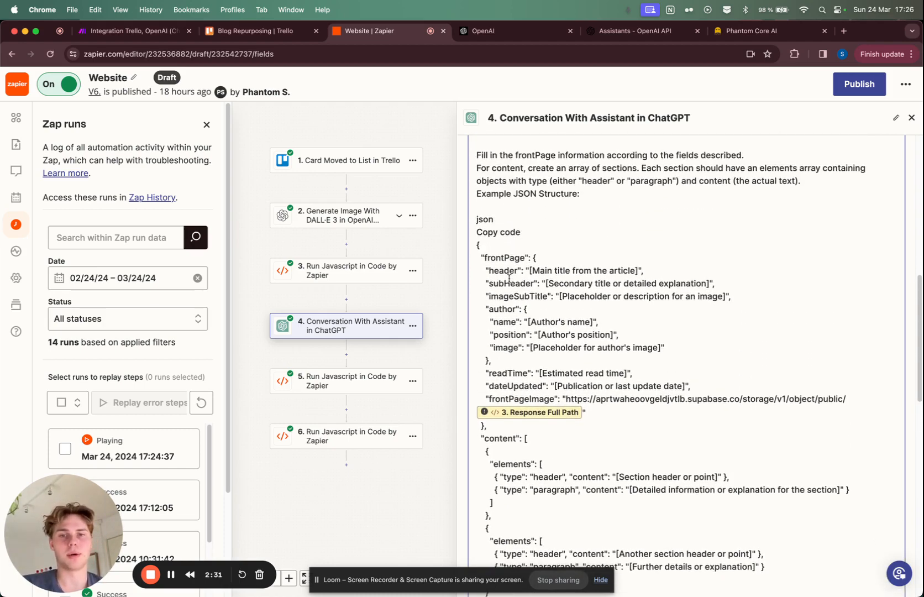
pyautogui.moveTo(478, 249); pyautogui.dragTo(495, 289)
pyautogui.scroll(7, 511, 269)
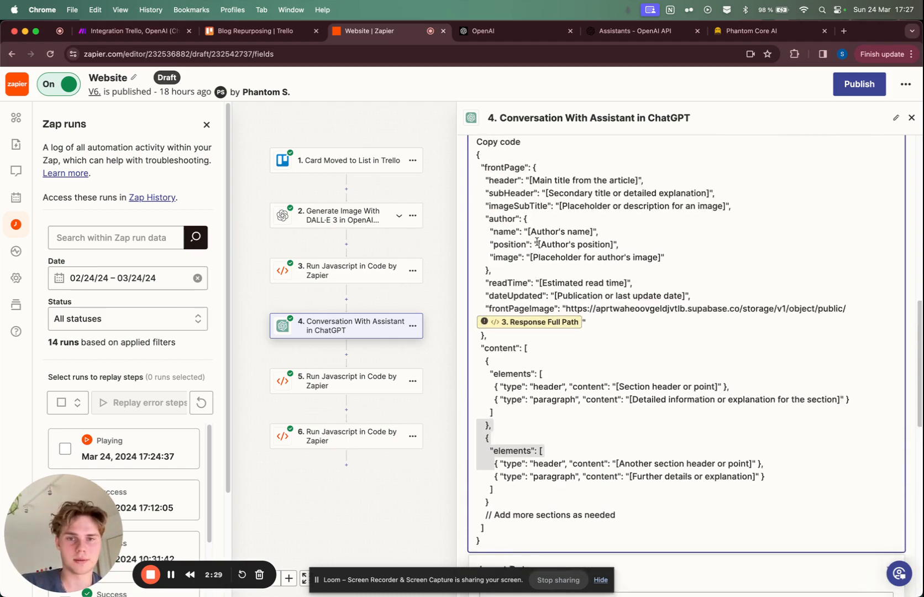
pyautogui.moveTo(477, 173); pyautogui.dragTo(551, 346)
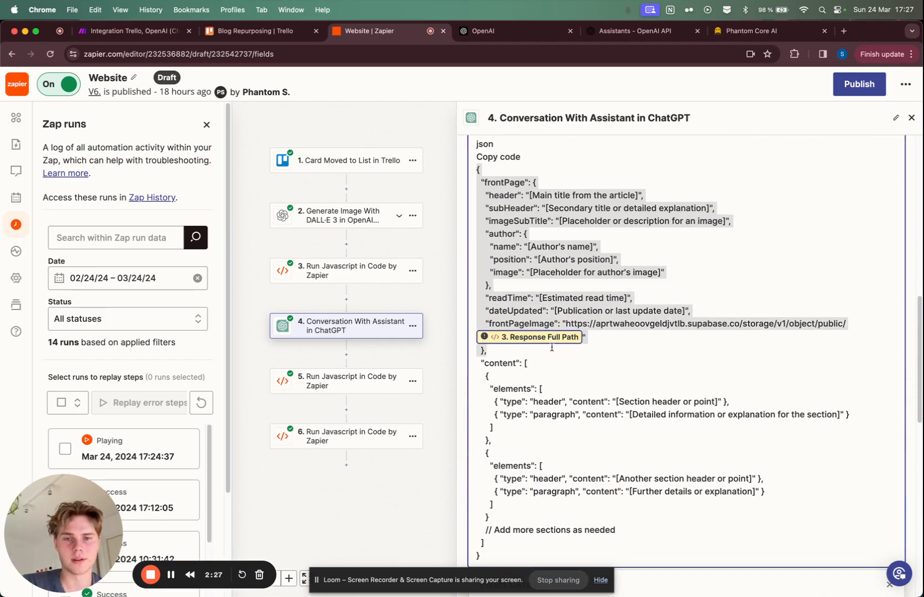
pyautogui.click(645, 343)
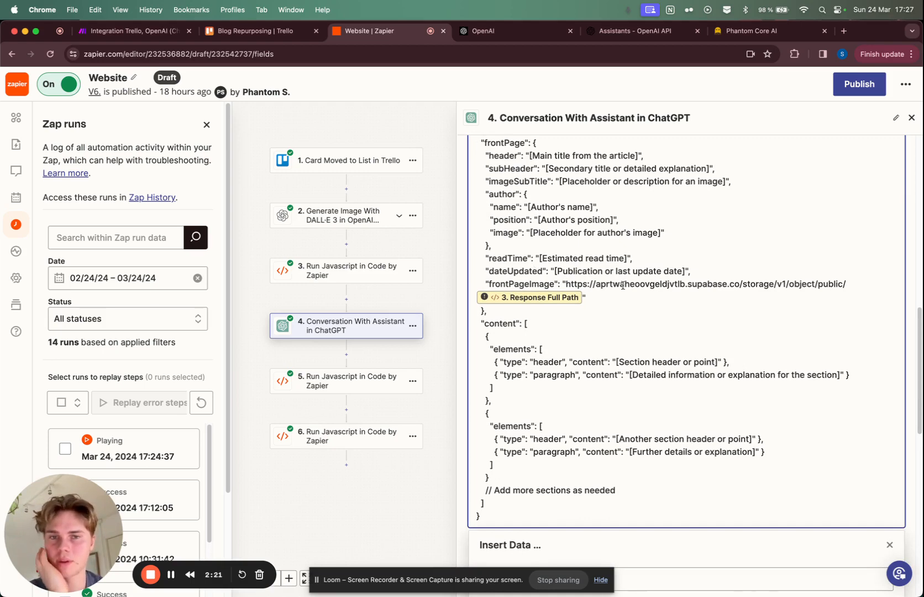
# Step: Open step 5, Run Javascript, and review its AIResponse input and the code that trims the ChatGPT response
pyautogui.click(370, 381)
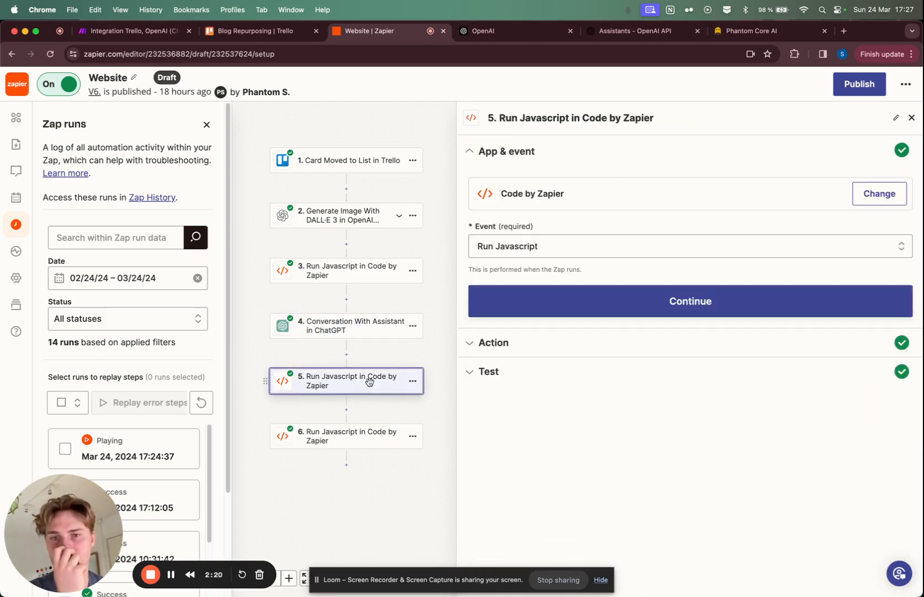
pyautogui.click(572, 308)
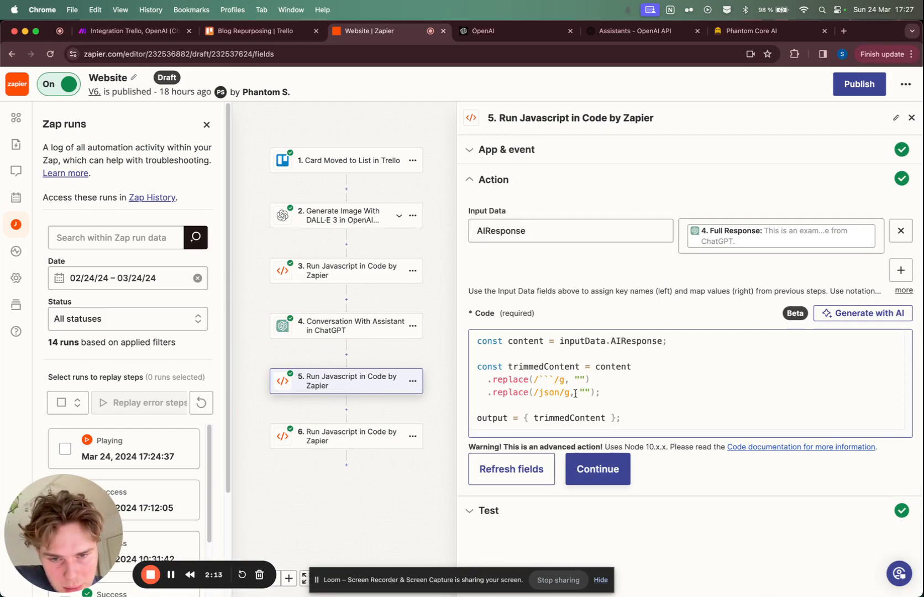
# Step: In VS Code, add a sample code fence opening with ```json and closing with ``` at the end of the upload-image route.ts
pyautogui.hotkey('ctrl', 'Right')
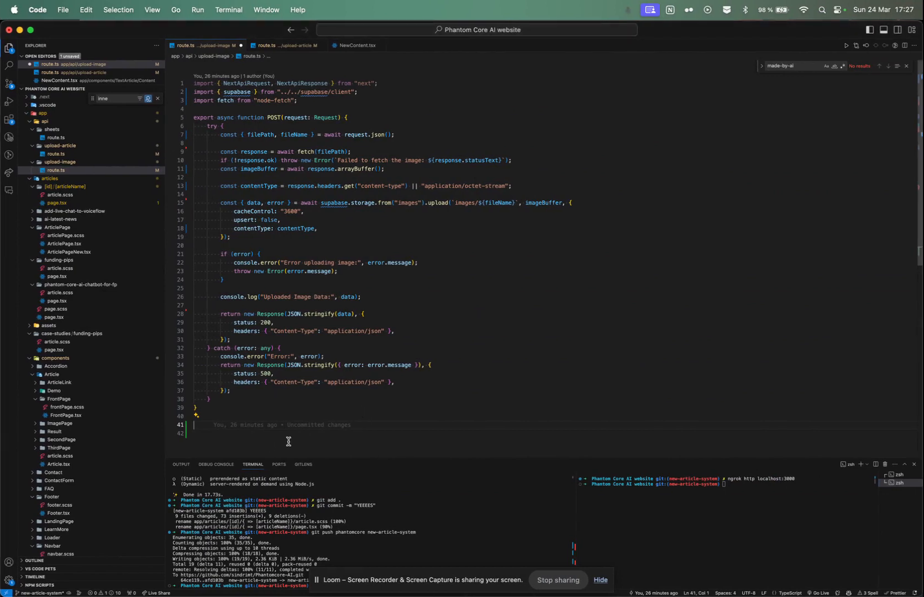
pyautogui.click(276, 443)
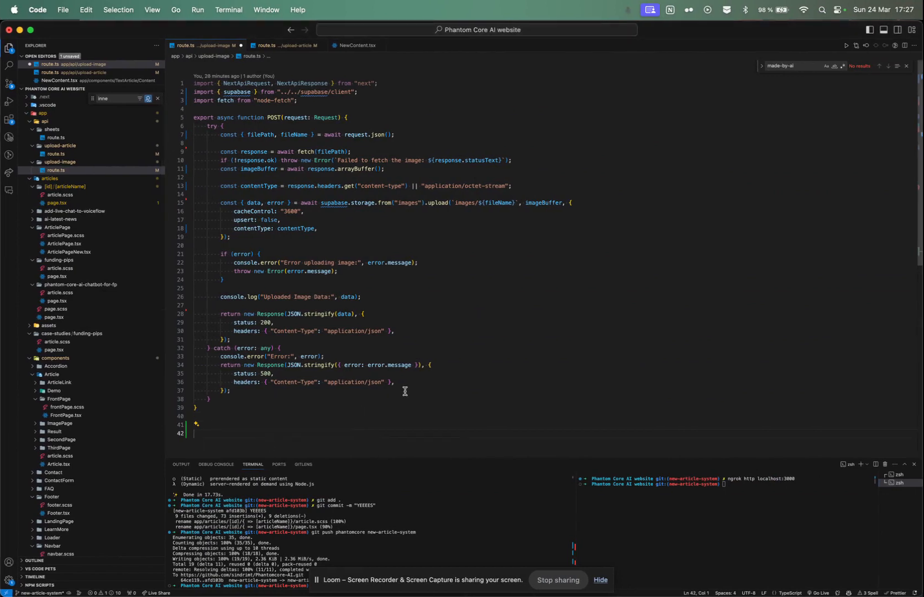
pyautogui.write('```jso')
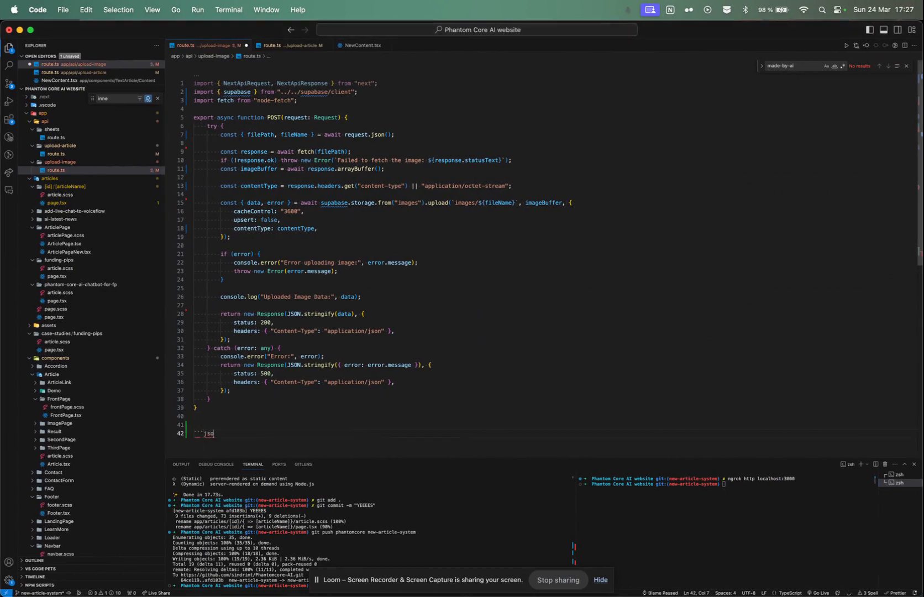
pyautogui.write('n')
pyautogui.press('Return')
pyautogui.press('Return')
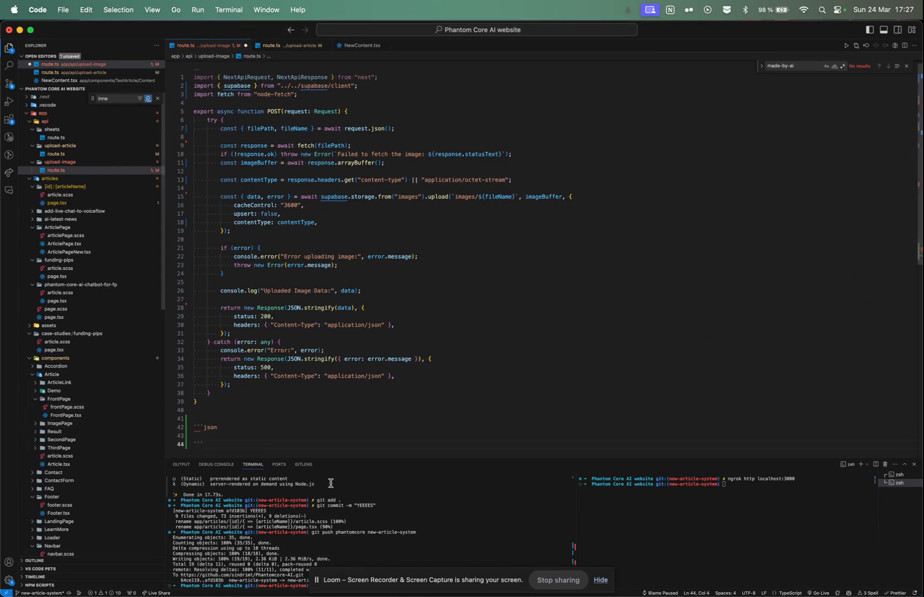
pyautogui.moveTo(204, 444); pyautogui.dragTo(191, 430)
pyautogui.click(238, 428)
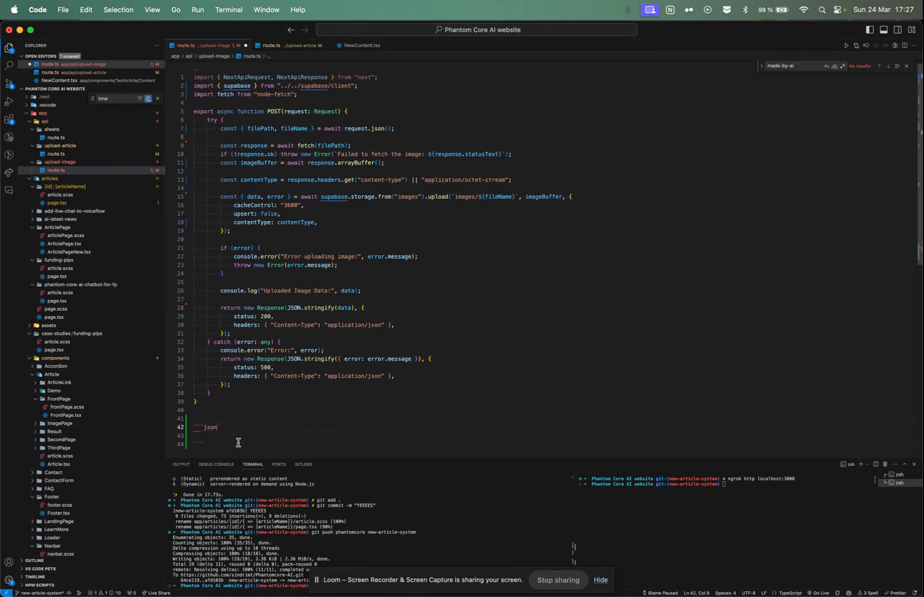
# Step: Return to the Website Zap and review the bodyData input and upload-article request code of step 6, Run Javascript
pyautogui.hotkey('ctrl', 'Left')
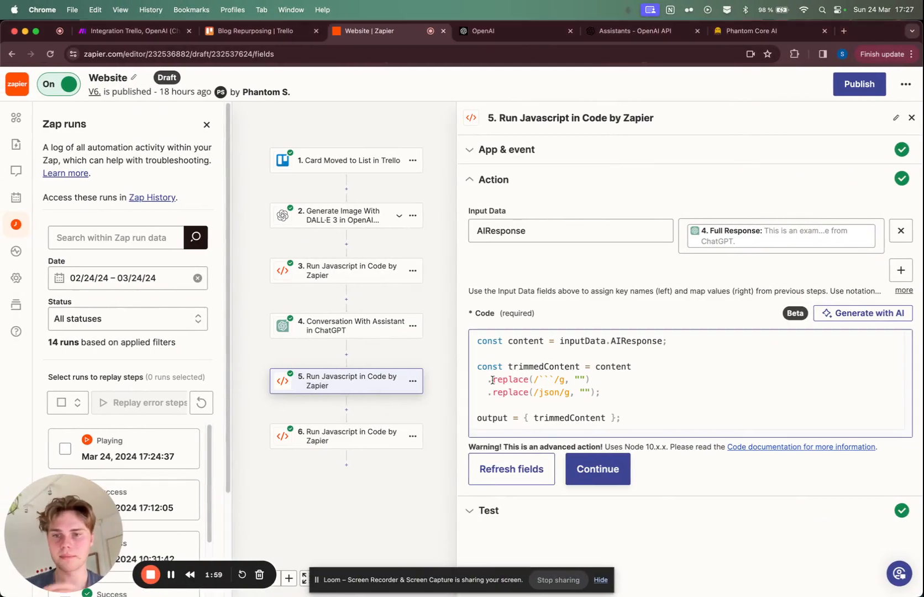
pyautogui.click(346, 438)
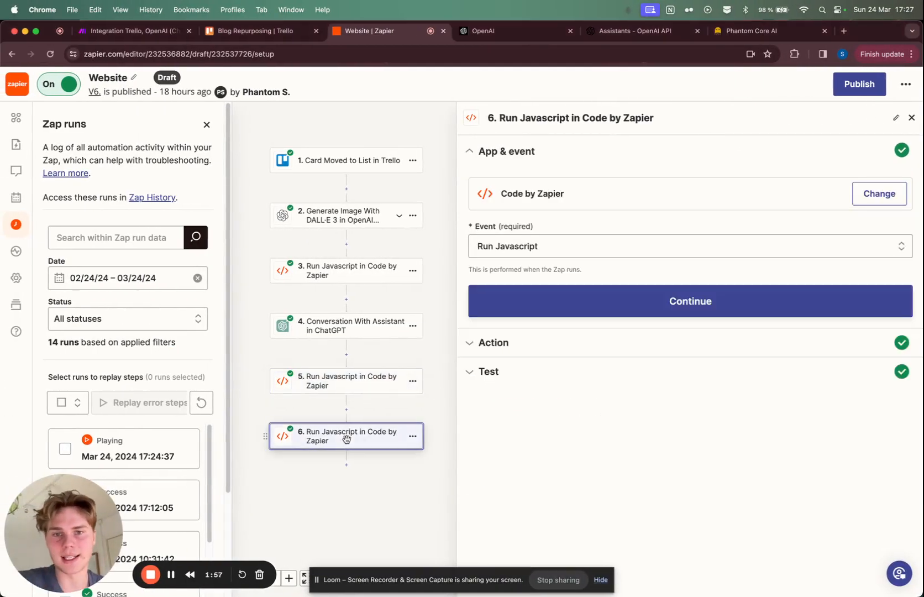
pyautogui.click(586, 303)
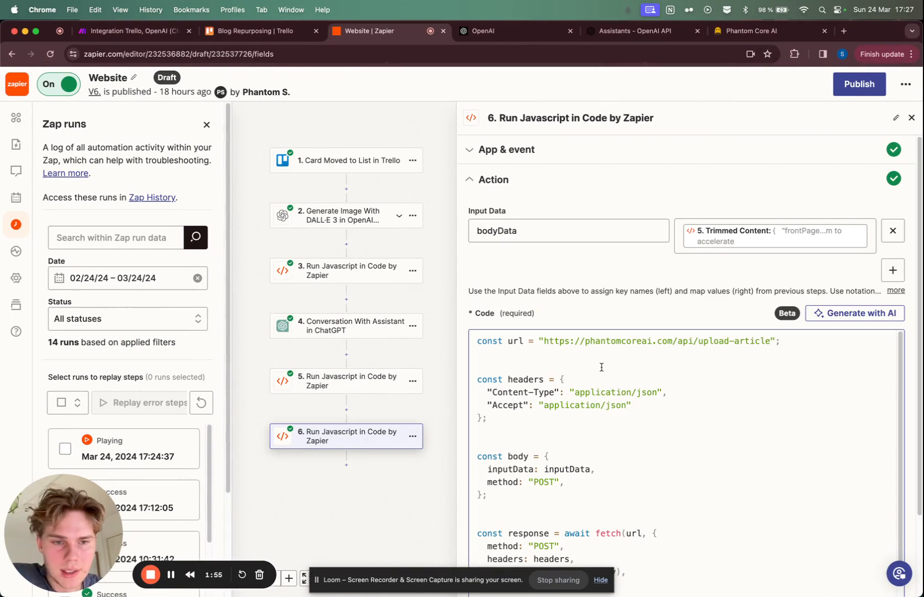
pyautogui.scroll(-5, 601, 366)
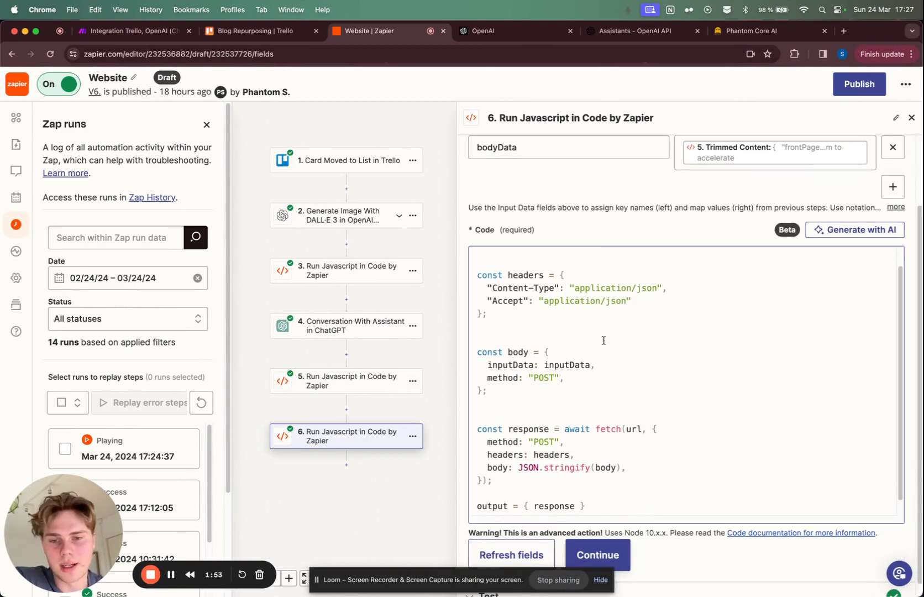
pyautogui.scroll(2, 603, 340)
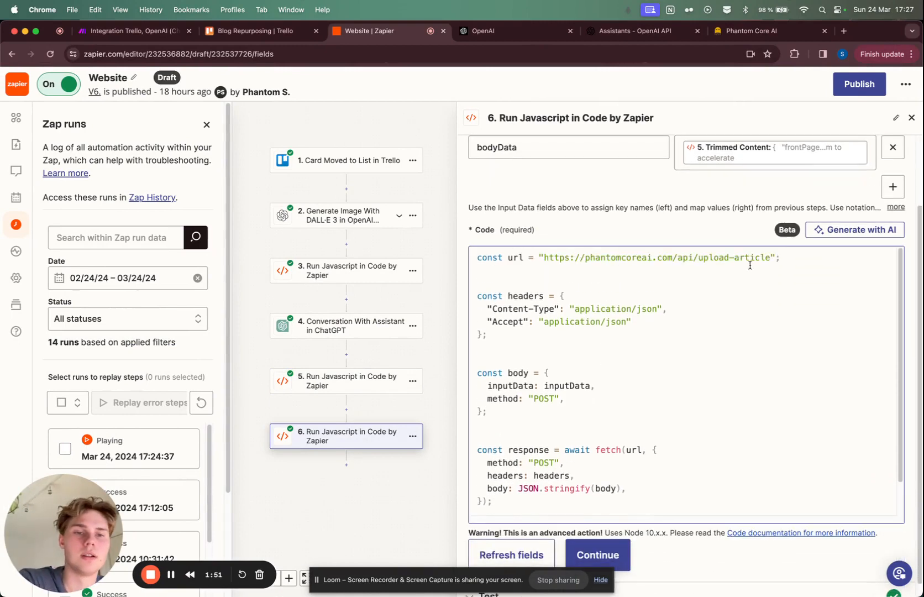
pyautogui.scroll(-2, 703, 371)
# Step: Switch to VS Code, open the upload-article route.ts and examine the fields it inserts into the Supabase articles table
pyautogui.hotkey('ctrl', 'Right')
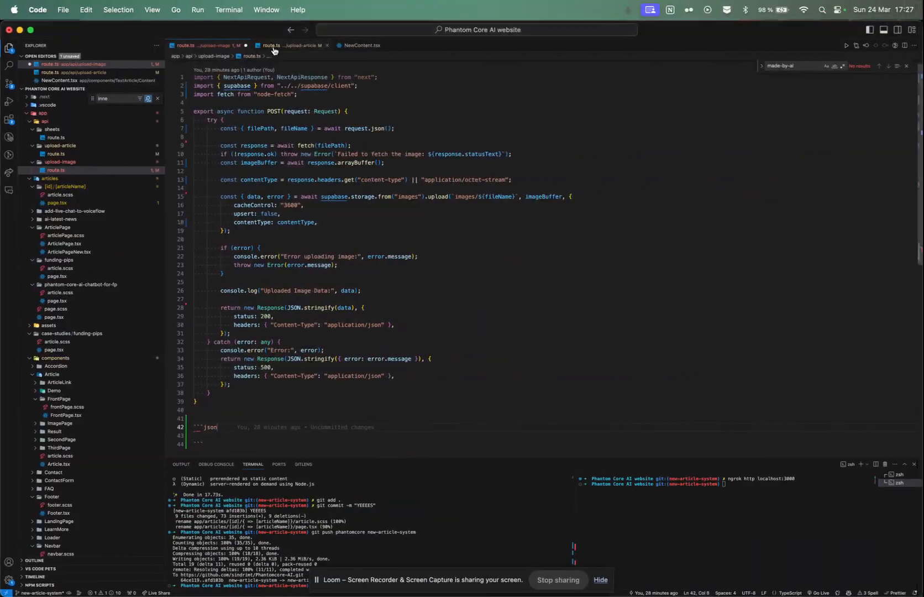
pyautogui.click(273, 47)
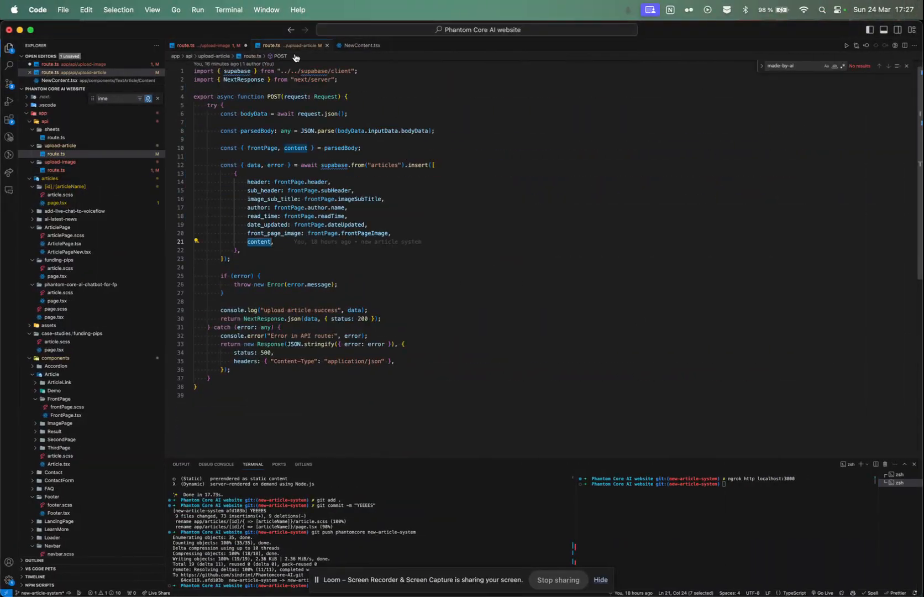
pyautogui.click(284, 241)
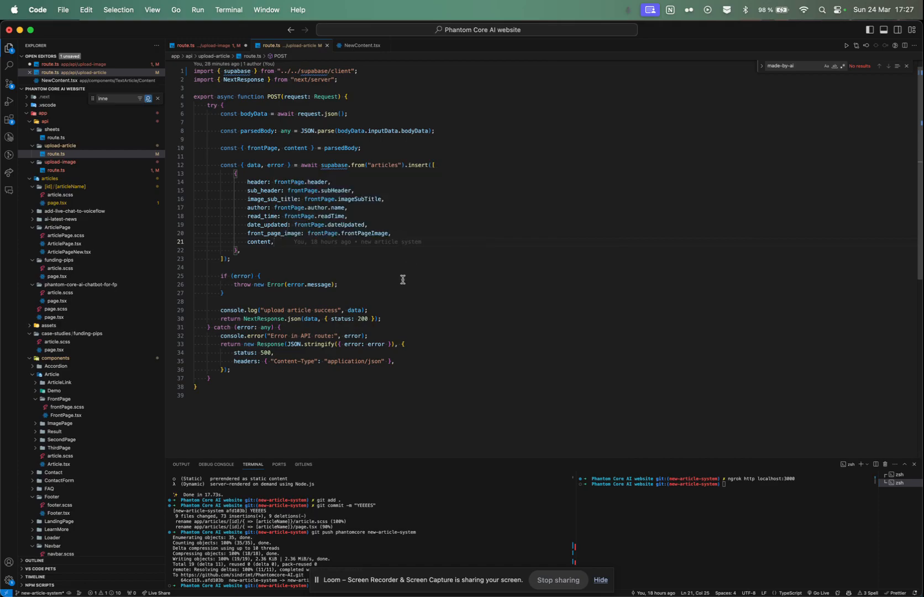
# Step: Return to the Website Zap and review the frontPage and content JSON structure in the message of step 4, Conversation With Assistant
pyautogui.doubleClick(253, 242)
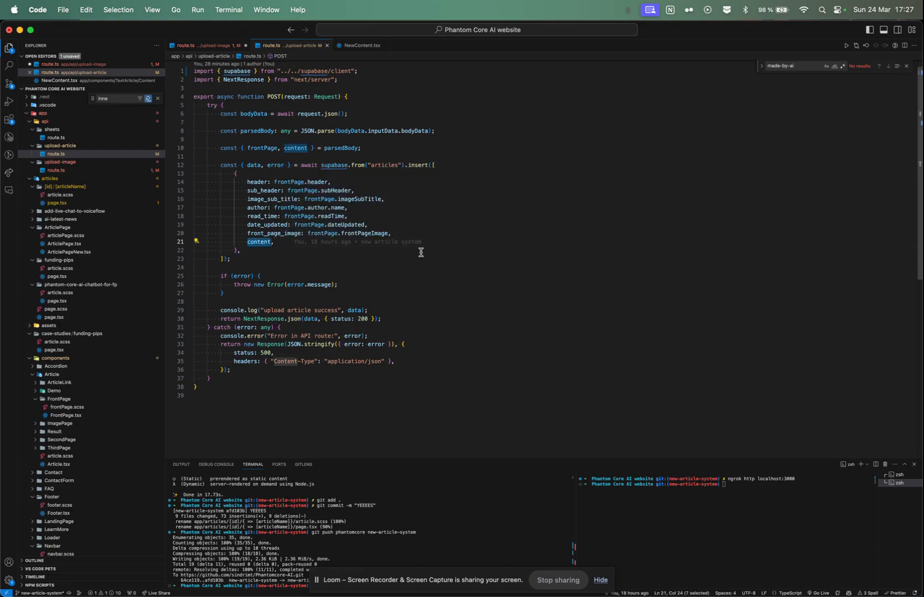
pyautogui.hotkey('ctrl', 'Left')
pyautogui.click(369, 276)
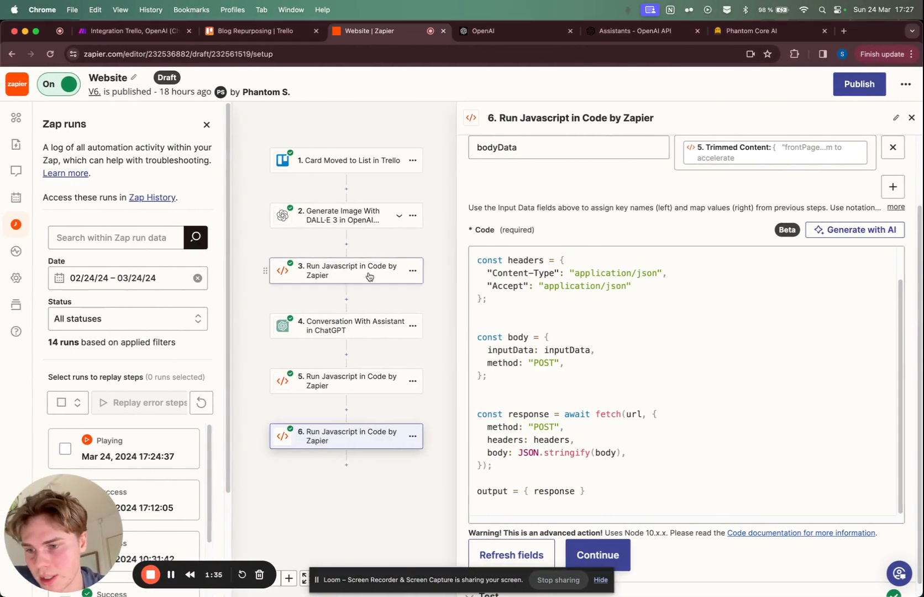
pyautogui.click(365, 385)
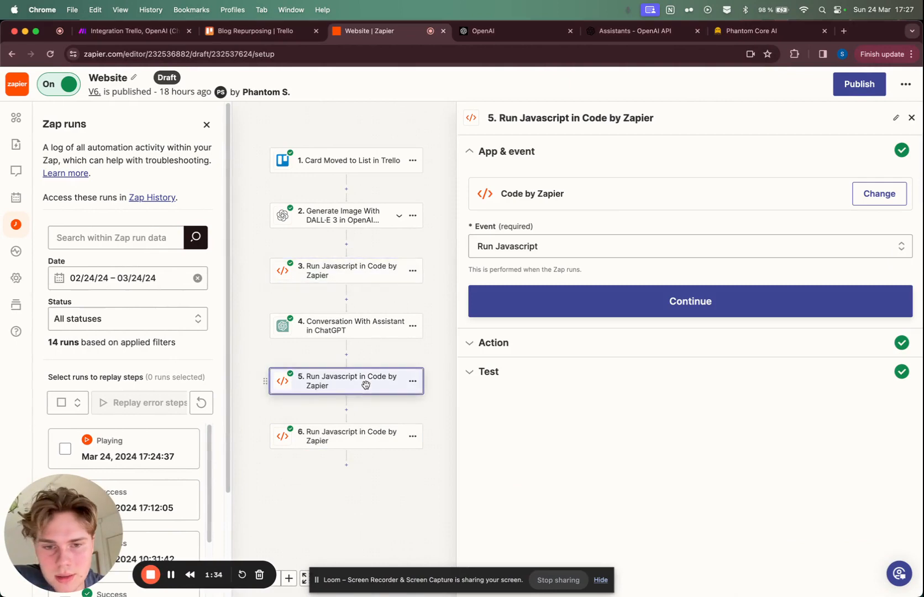
pyautogui.click(358, 280)
pyautogui.click(521, 308)
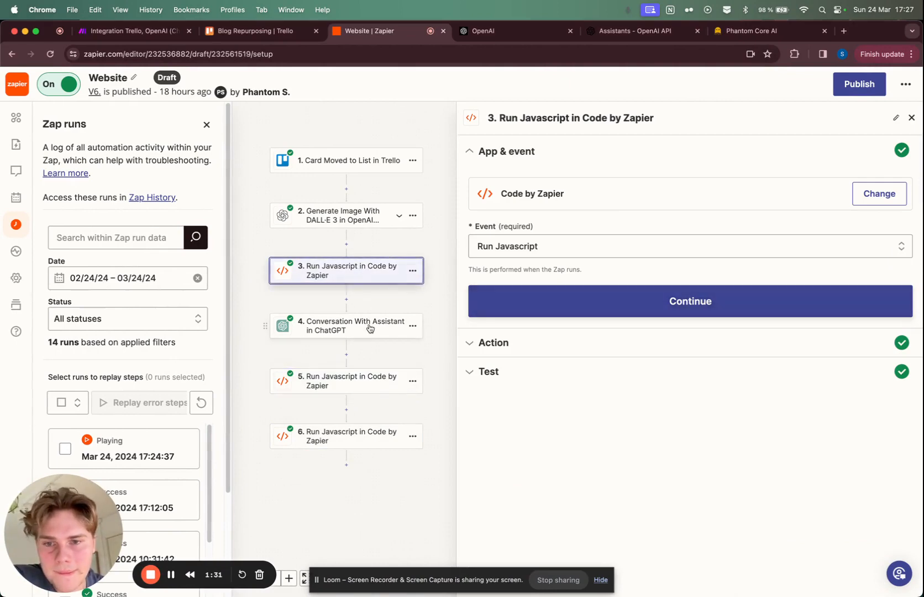
pyautogui.click(496, 307)
pyautogui.click(510, 339)
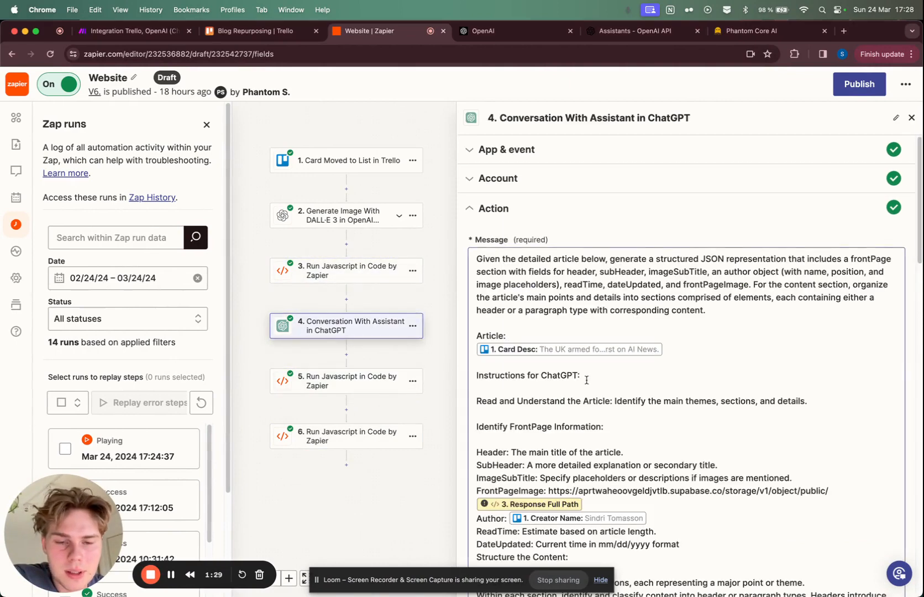
pyautogui.scroll(-10, 529, 392)
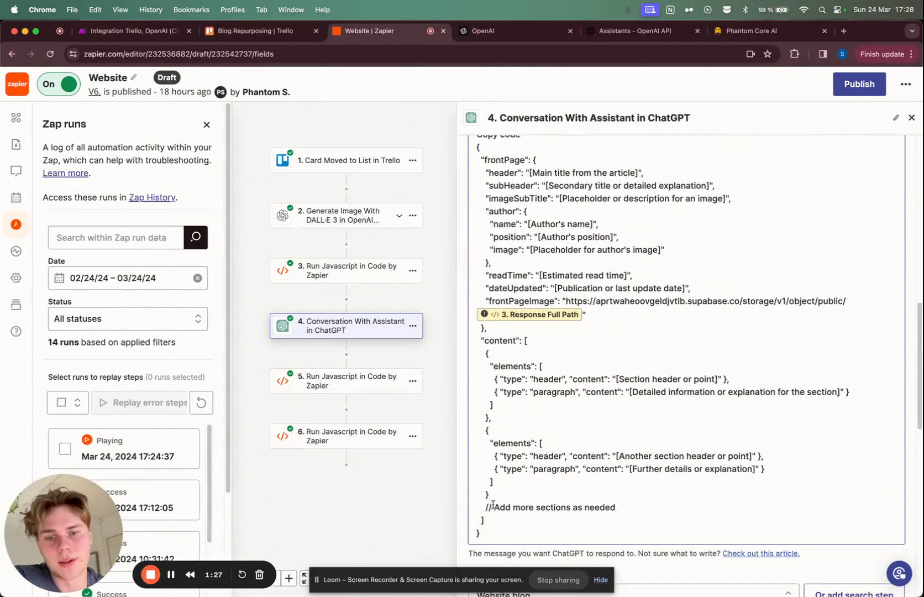
pyautogui.moveTo(494, 491); pyautogui.dragTo(477, 328)
pyautogui.click(540, 333)
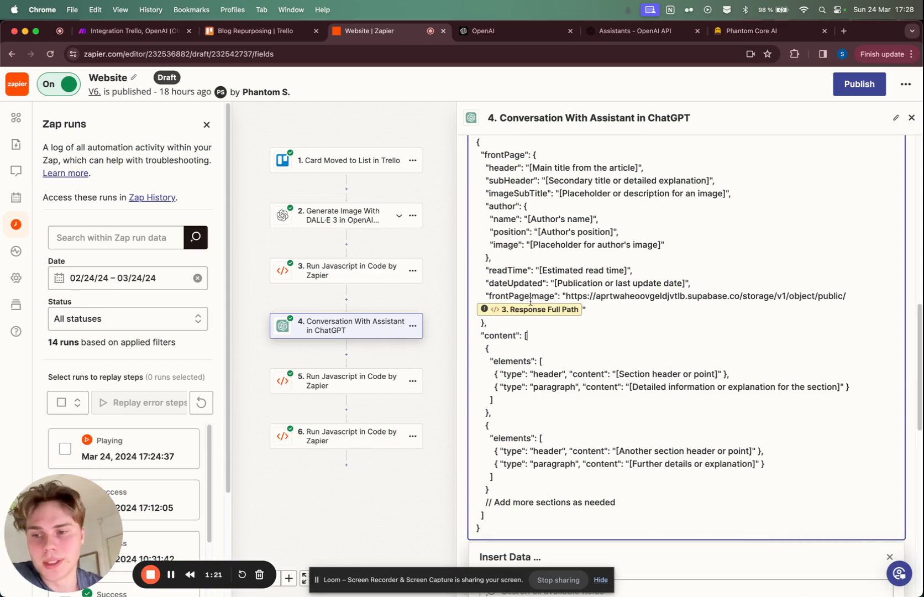
# Step: Switch to VS Code and examine how NewContent.tsx renders the header, paragraph, image, link and video element types
pyautogui.hotkey('ctrl', 'Right')
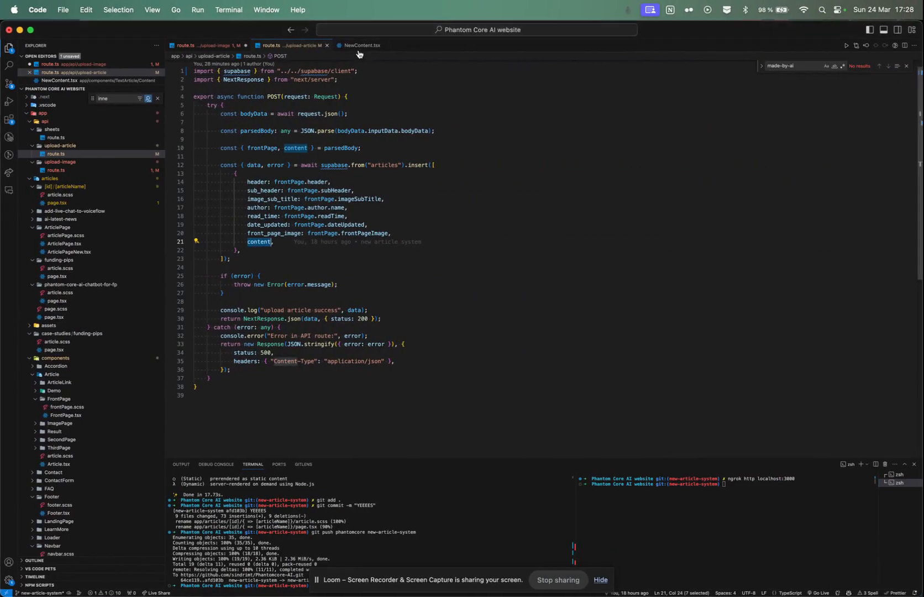
pyautogui.click(359, 46)
pyautogui.scroll(15, 342, 226)
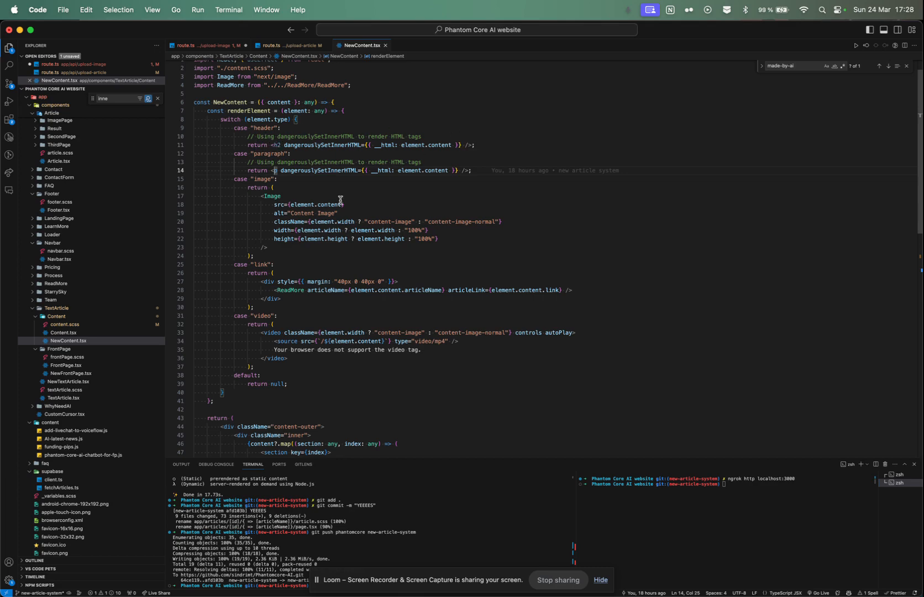
# Step: Return to Chrome, refresh the Website Zap's run list and open the Articles page of the Phantom Core AI site
pyautogui.hotkey('ctrl', 'Left')
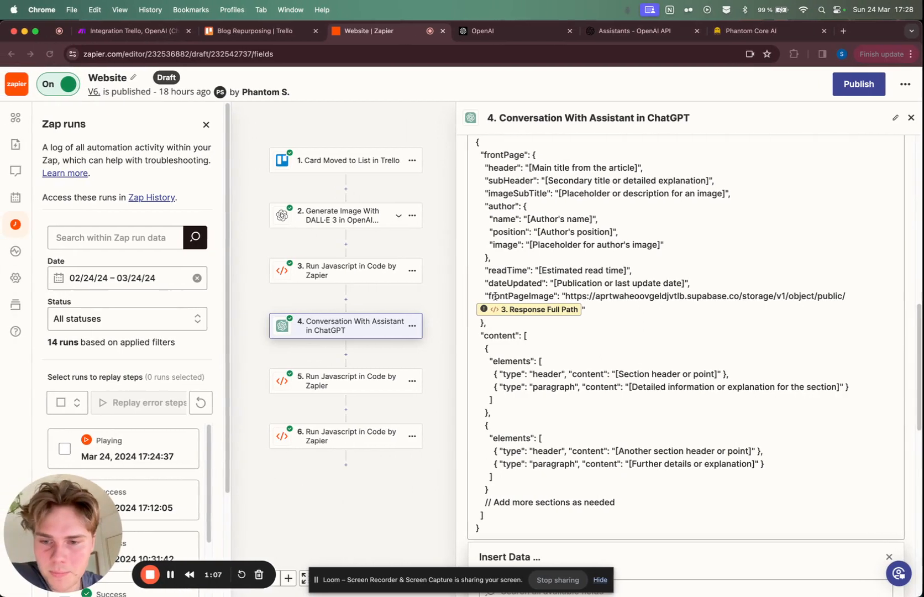
pyautogui.click(201, 410)
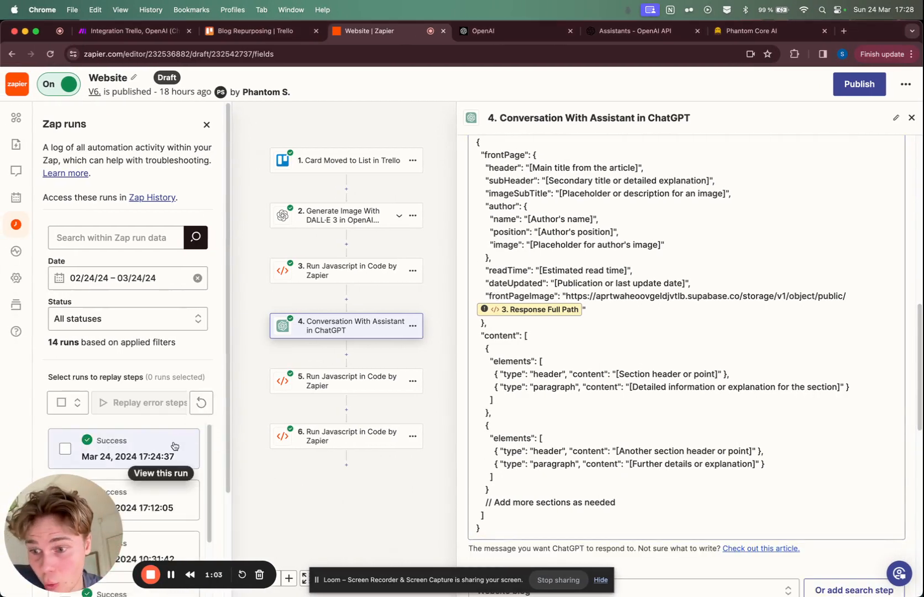
pyautogui.click(776, 34)
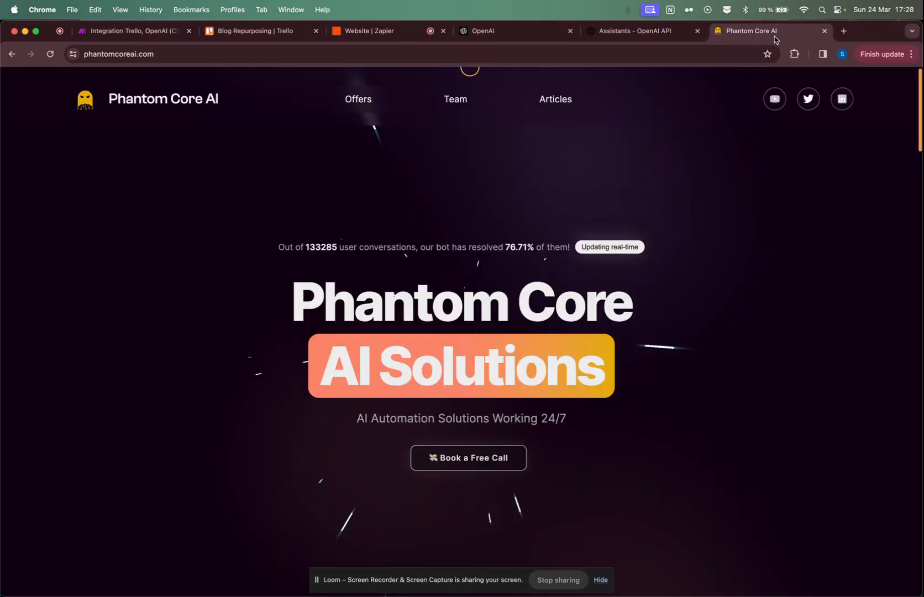
pyautogui.click(565, 103)
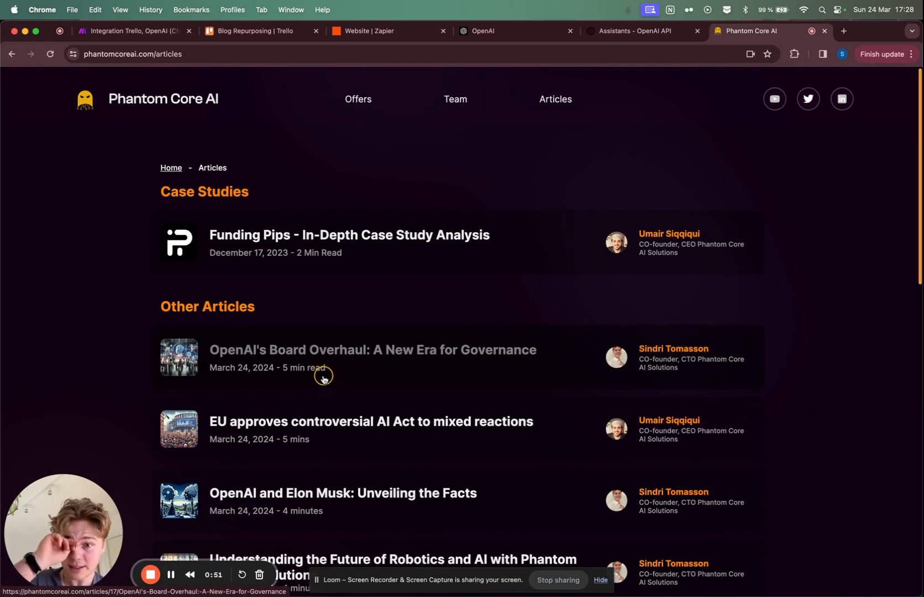
# Step: Open the article "OpenAI's Board Overhaul: A New Era for Governance", review its image and text through to the end, and return to the Website Zap
pyautogui.click(351, 364)
pyautogui.scroll(-1, 581, 299)
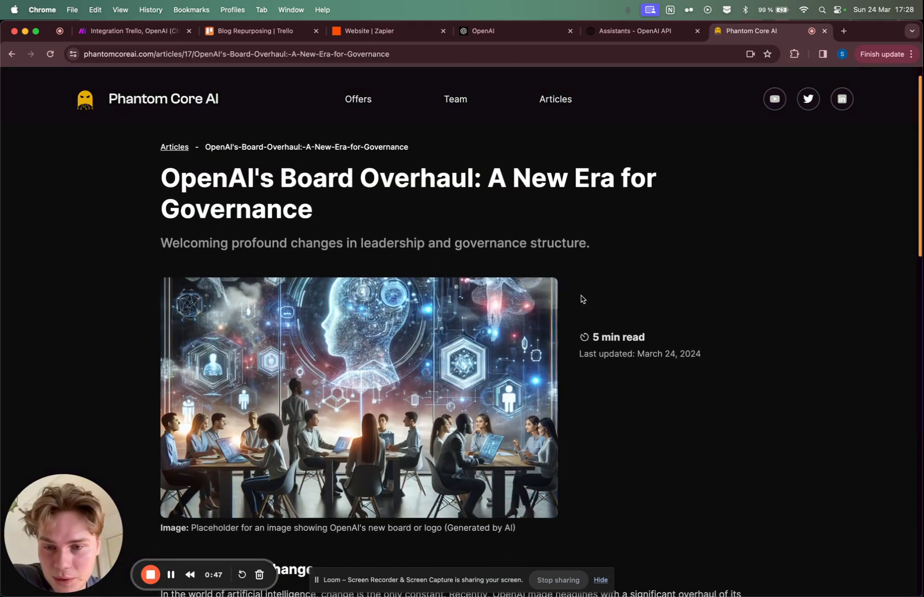
pyautogui.scroll(-4, 415, 392)
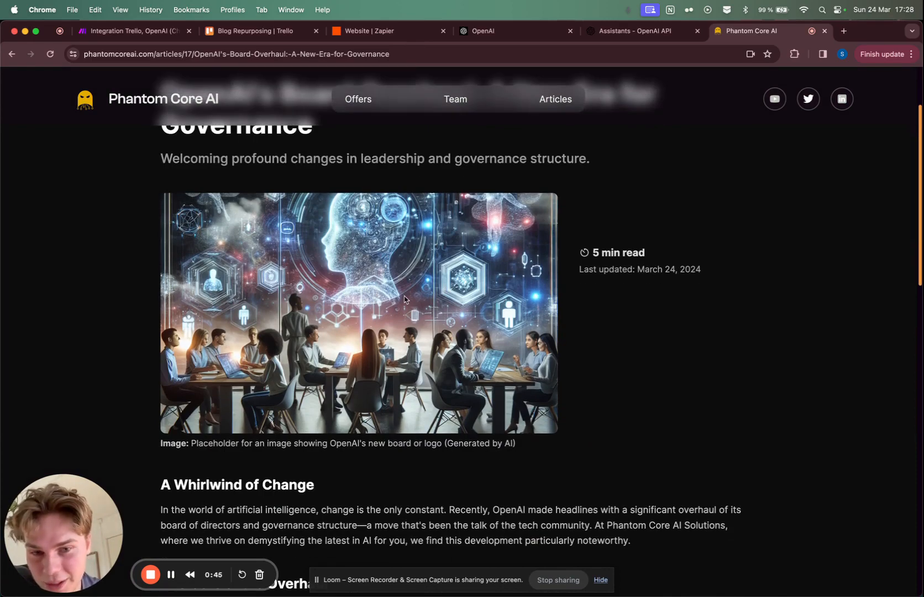
pyautogui.scroll(5, 547, 346)
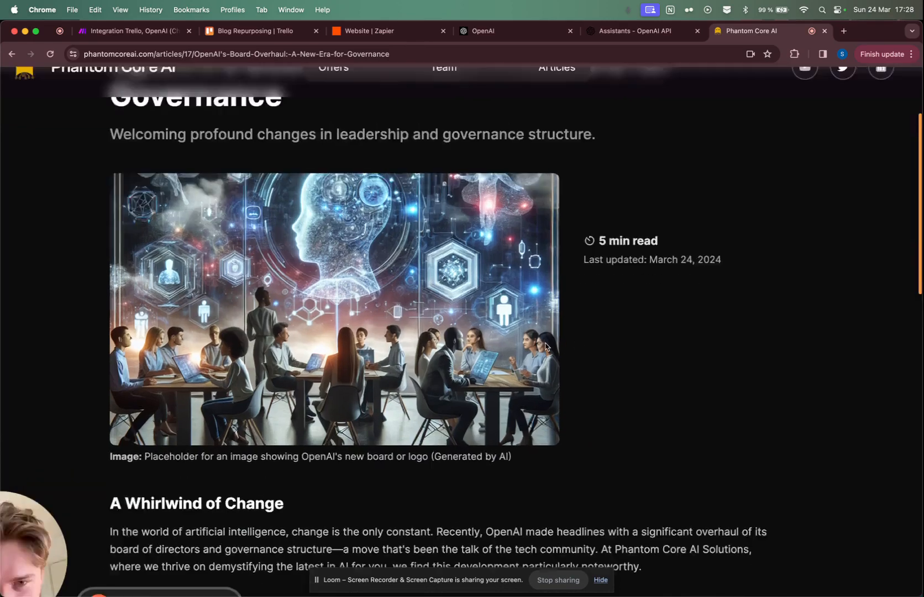
pyautogui.scroll(-5, 545, 347)
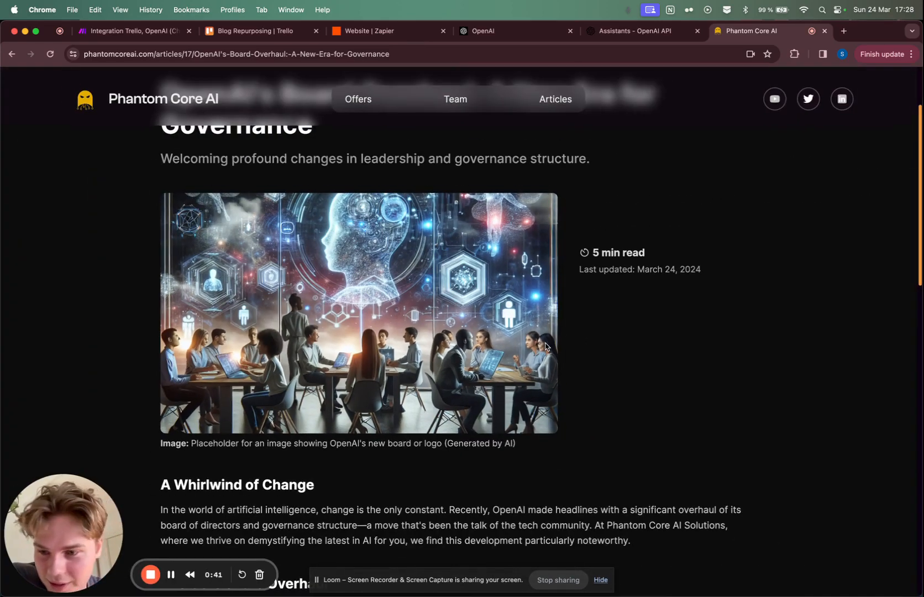
pyautogui.scroll(-10, 617, 365)
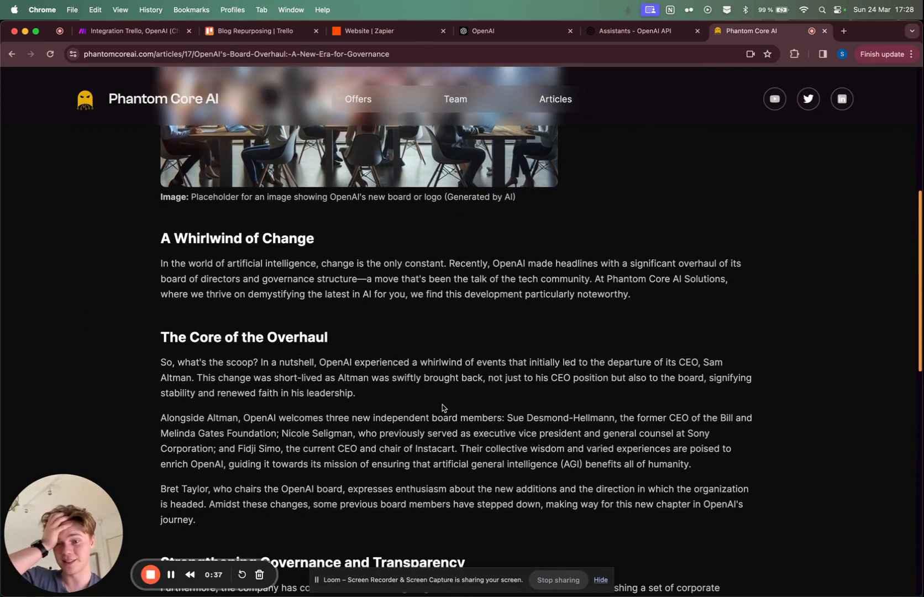
pyautogui.scroll(-10, 442, 407)
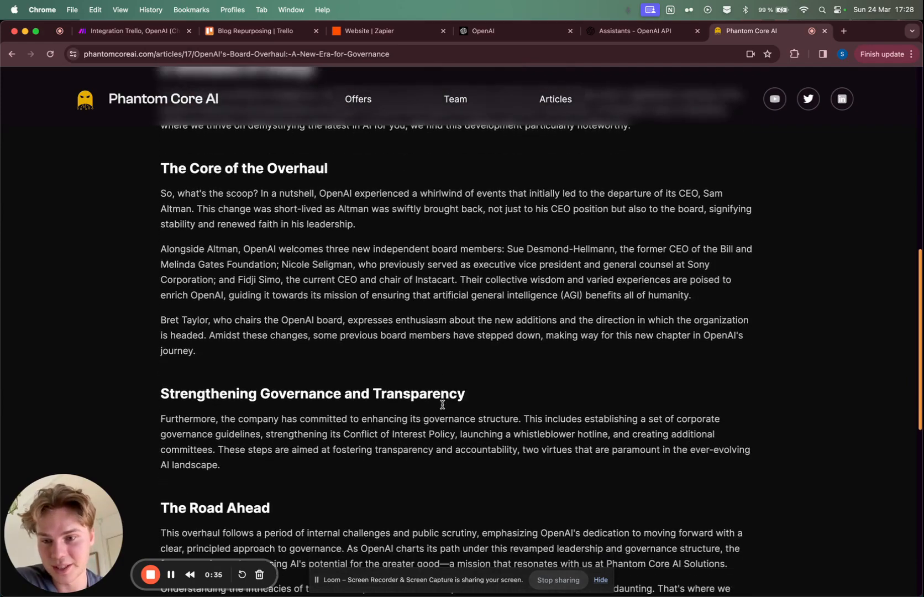
pyautogui.scroll(-7, 442, 408)
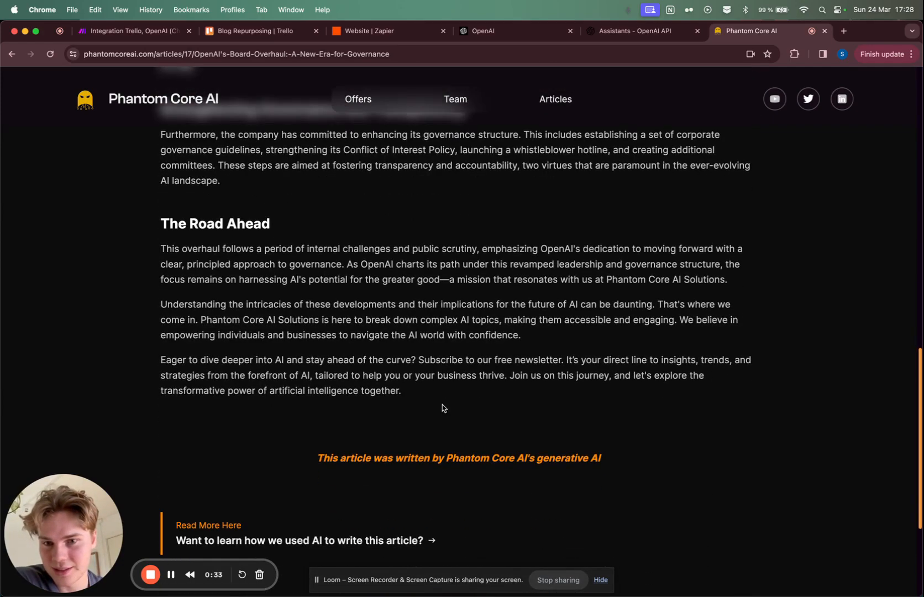
pyautogui.scroll(-3, 442, 408)
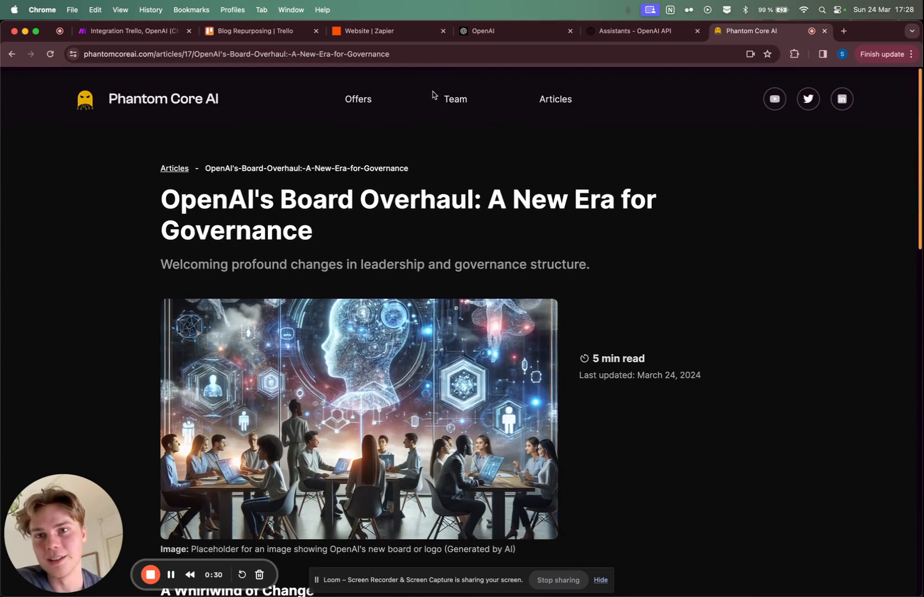
pyautogui.click(381, 30)
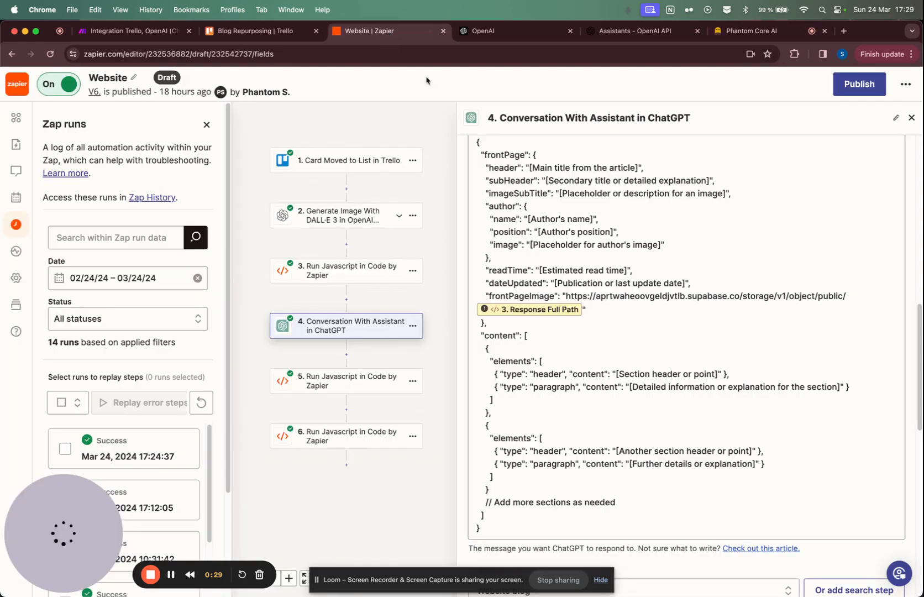